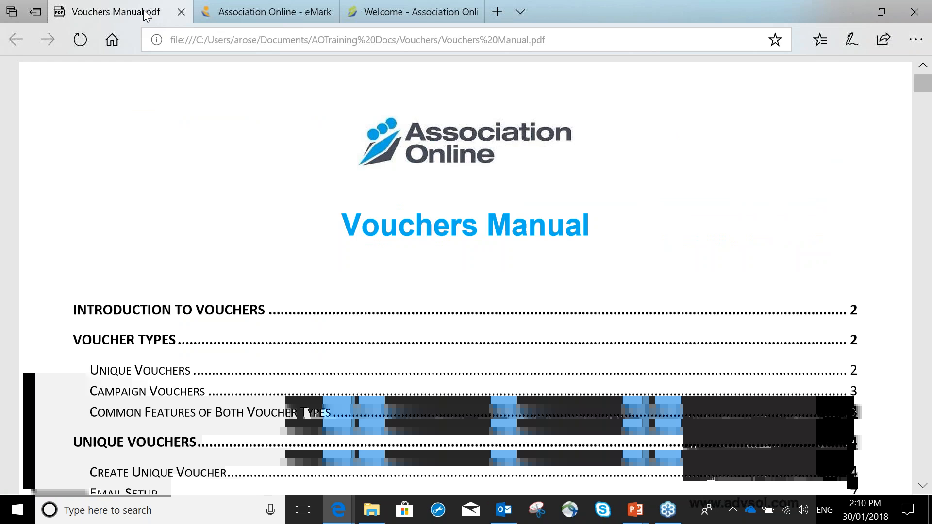
Switch to the Association Online administration site and open the form for adding a unique voucher in the marketing section.
click(227, 16)
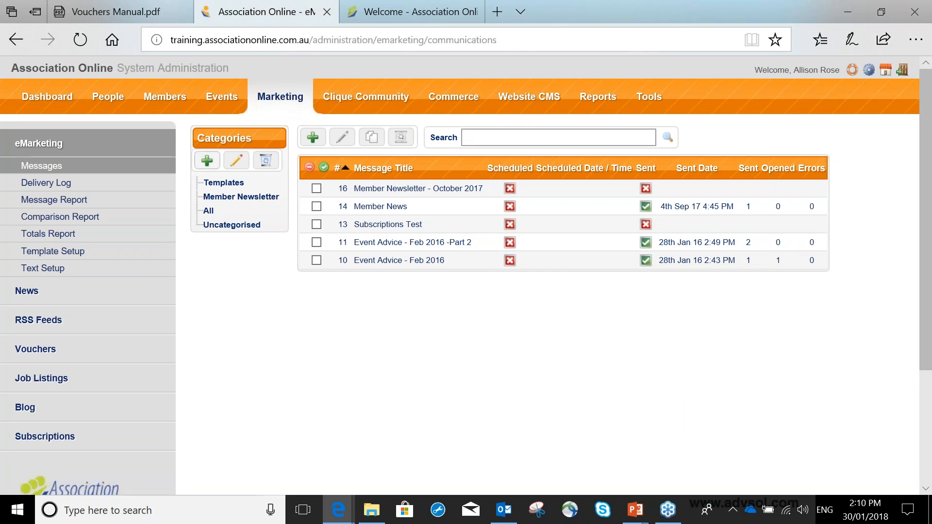
click(64, 352)
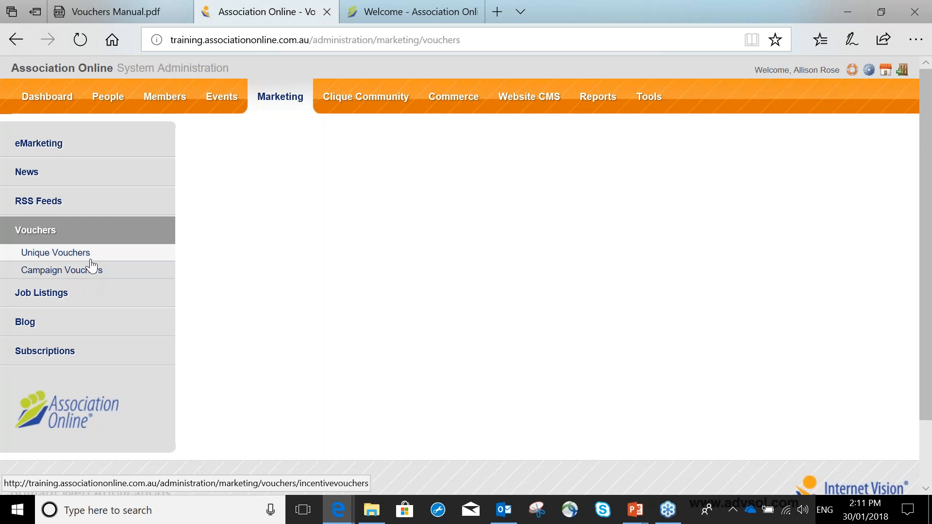
click(126, 256)
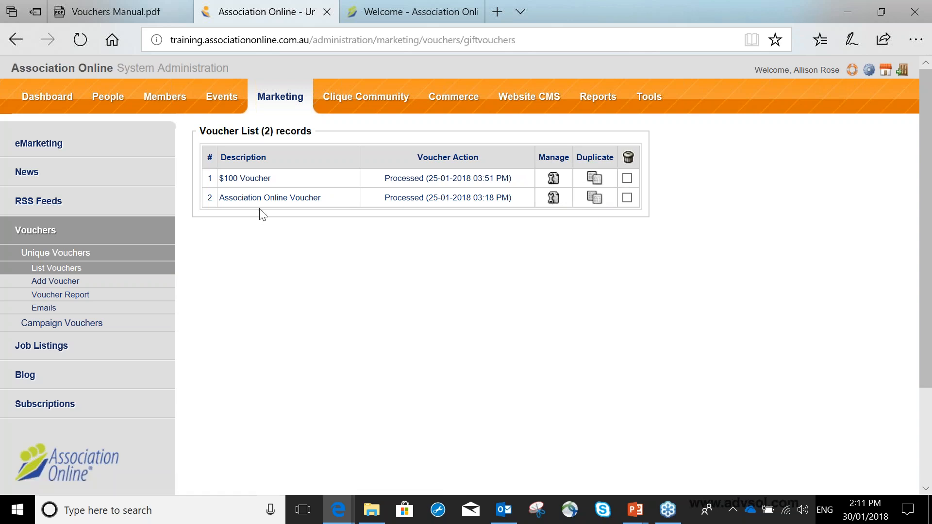
click(66, 286)
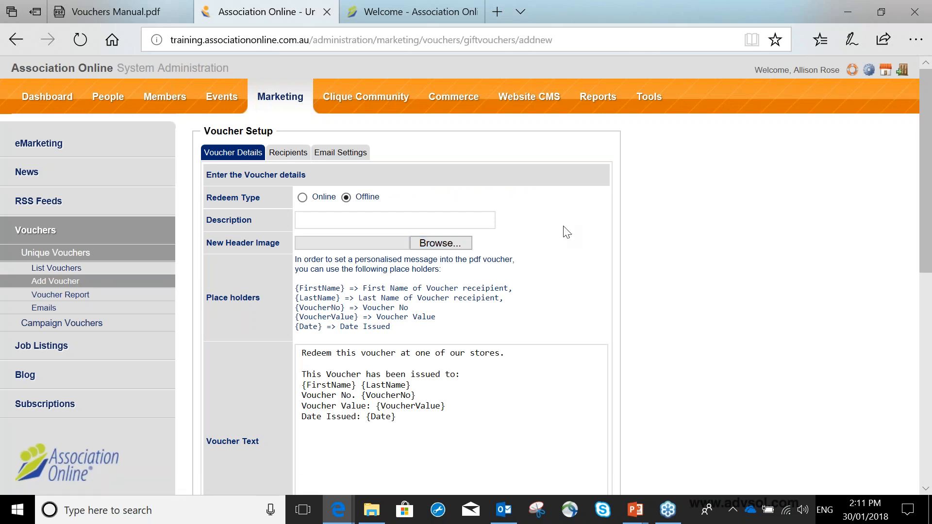
Set the voucher's redeem type to Online and enter "Loyalty Reward" as its description.
scroll(563, 231, down, 2)
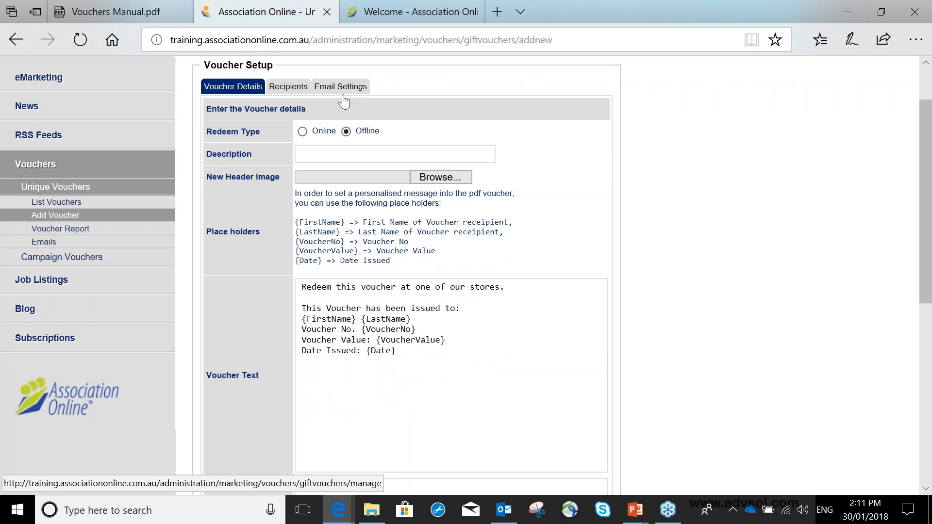
click(302, 132)
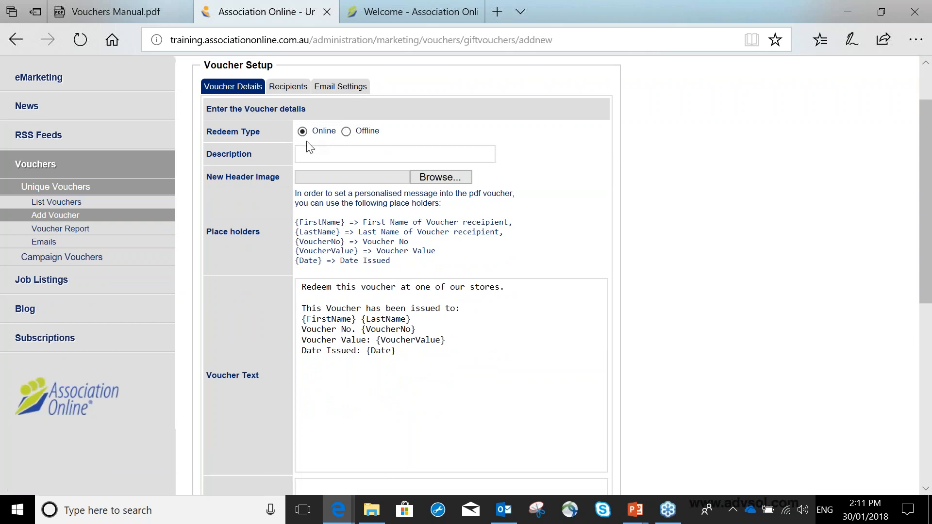
click(308, 154)
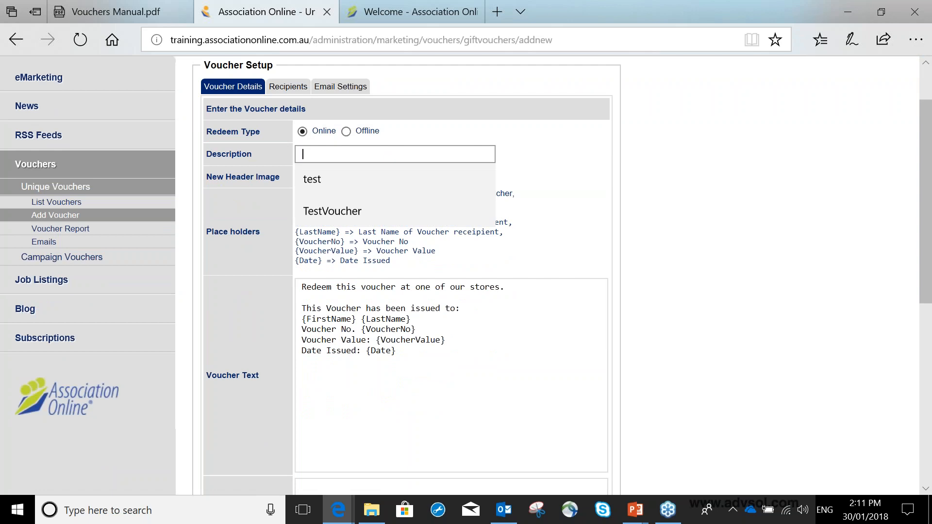
text(Loy)
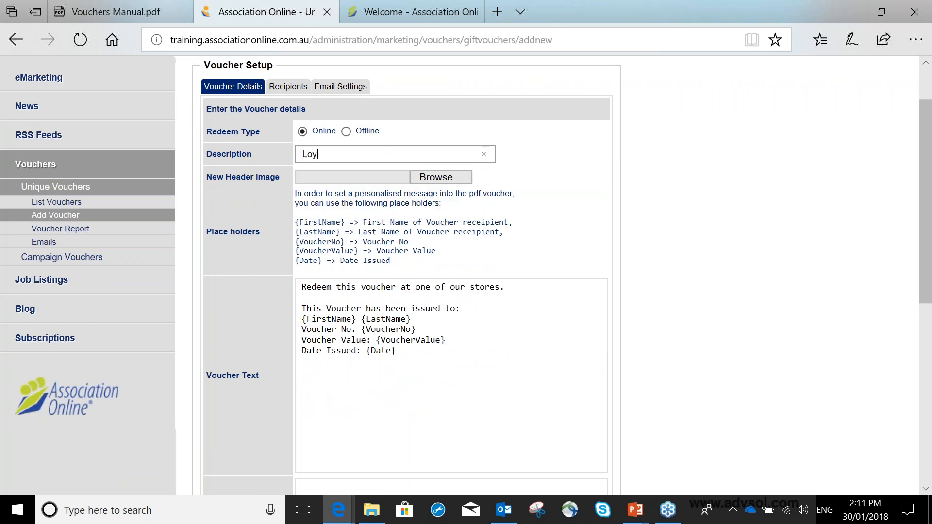
text(alty Reward)
Choose the ASI_AO_Logo_hires 150pxw file from the Pictures folder as the voucher's new header image.
click(433, 175)
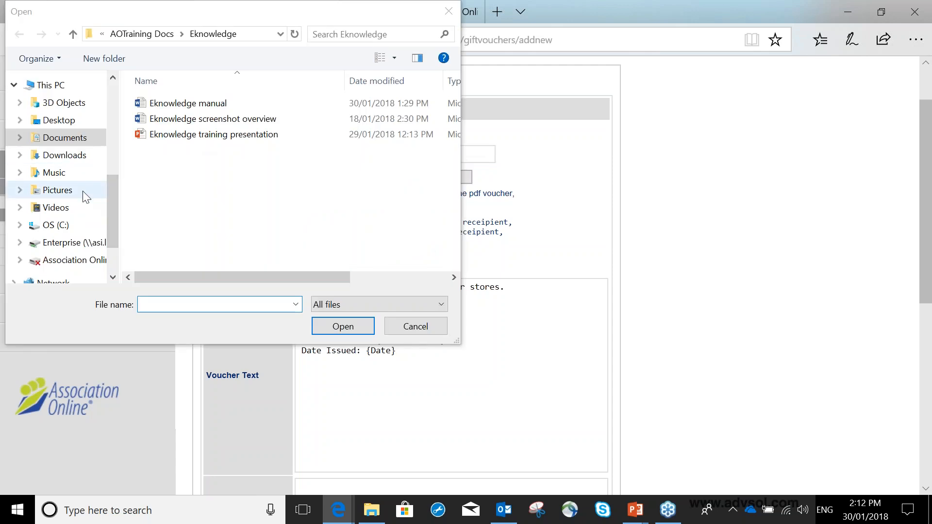
click(86, 192)
click(320, 136)
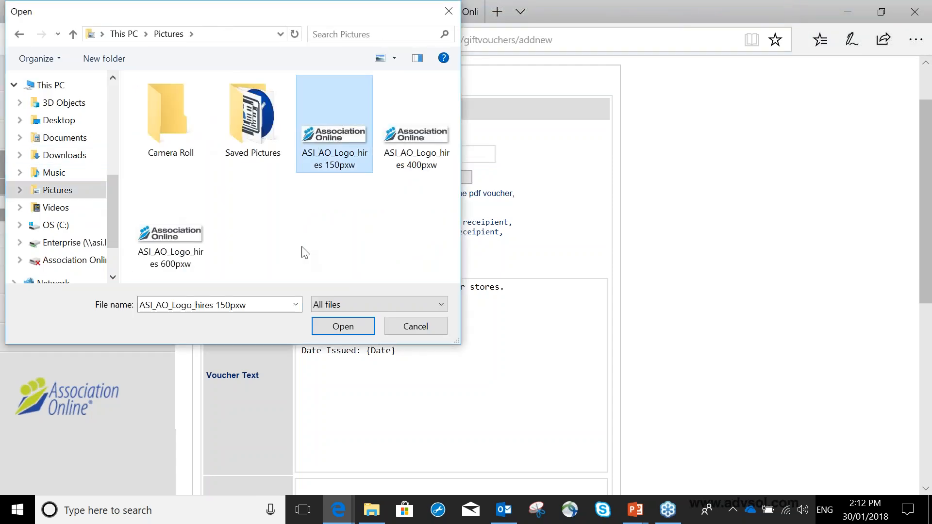
click(326, 328)
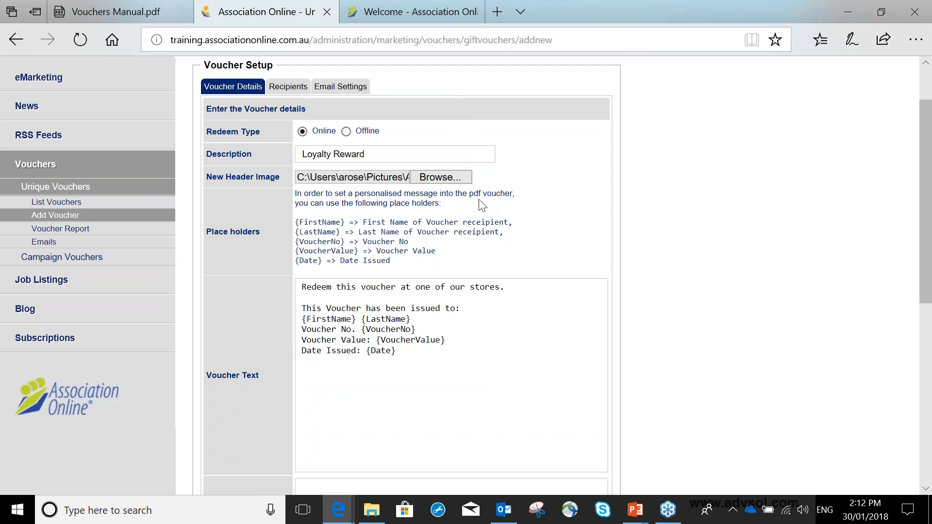
Change the first line of the voucher text to "Redeem this voucher on our website.".
scroll(482, 205, down, 2)
click(423, 228)
key(Return)
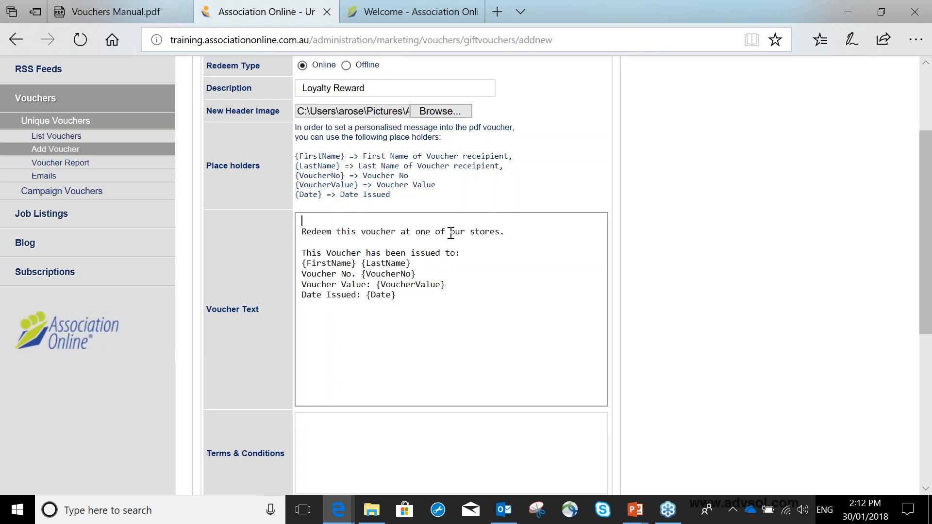
key(BackSpace)
drag(517, 221, 440, 221)
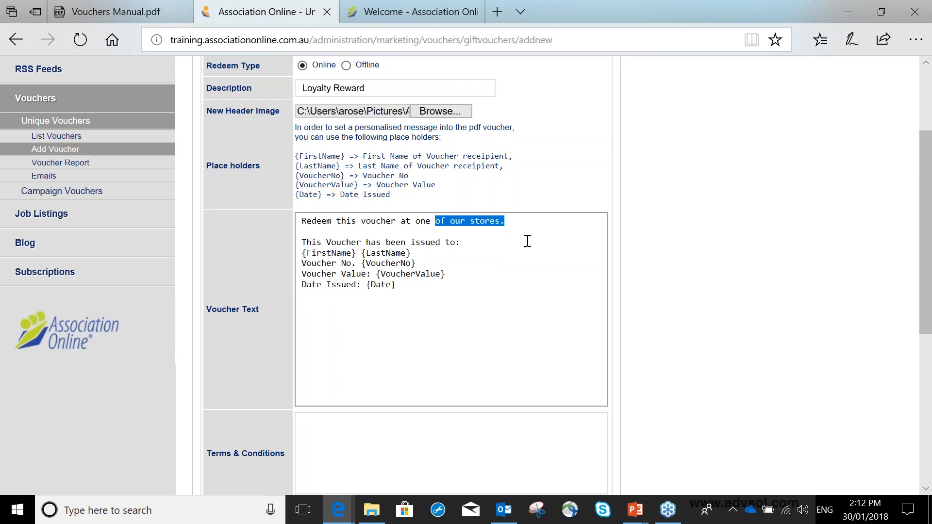
key(BackSpace)
key(BackSpace)
key(BackSpace)
key(BackSpace)
key(BackSpace)
key(BackSpace)
key(BackSpace)
key(BackSpace)
key(BackSpace)
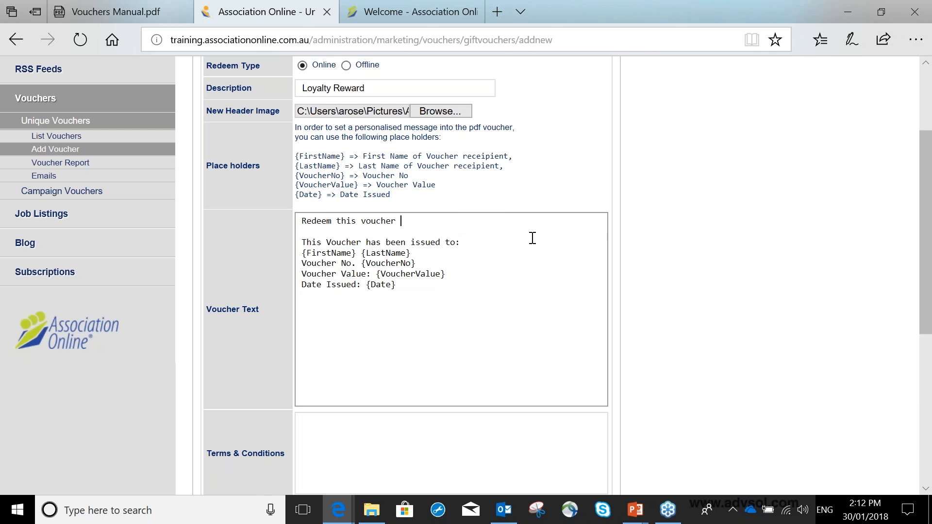
text(on our website.)
drag(361, 264, 419, 266)
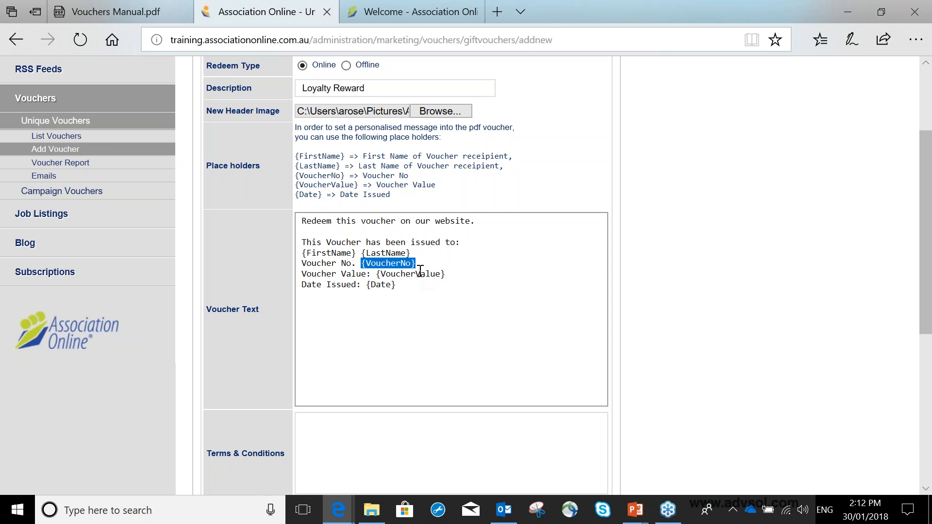
Enter "Valid for 6 months from date received." as the voucher's terms and conditions.
scroll(419, 268, down, 4)
click(420, 261)
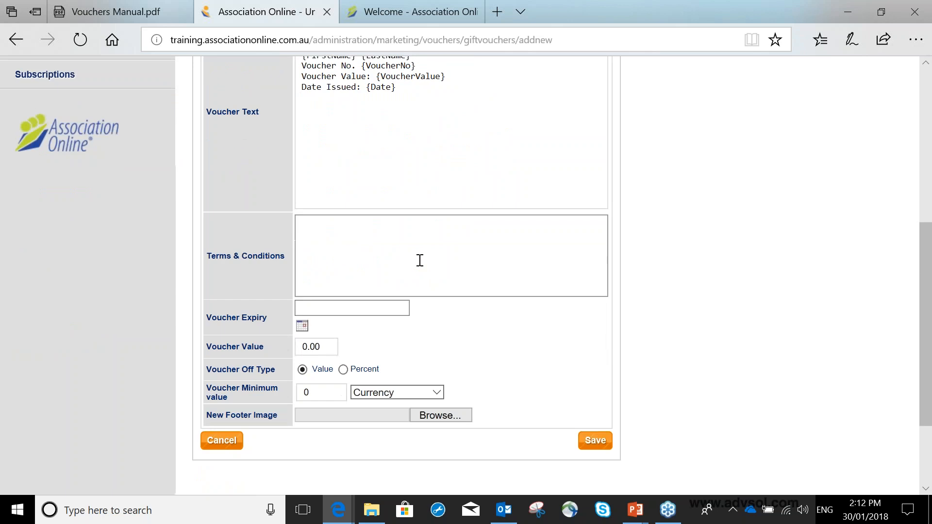
text(Valid for 6 months from date of)
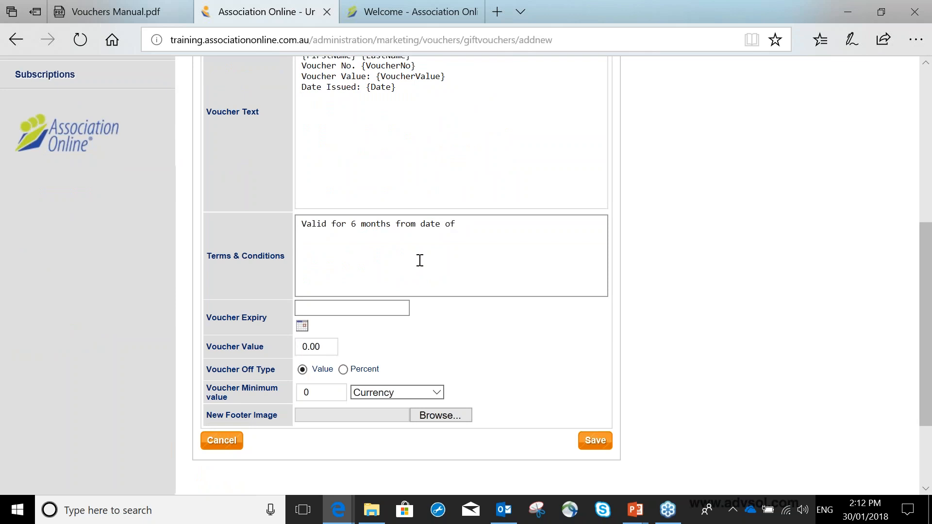
key(BackSpace)
key(BackSpace)
key(BackSpace)
text(received.)
Set the voucher expiry date to 30 April 2018.
click(302, 325)
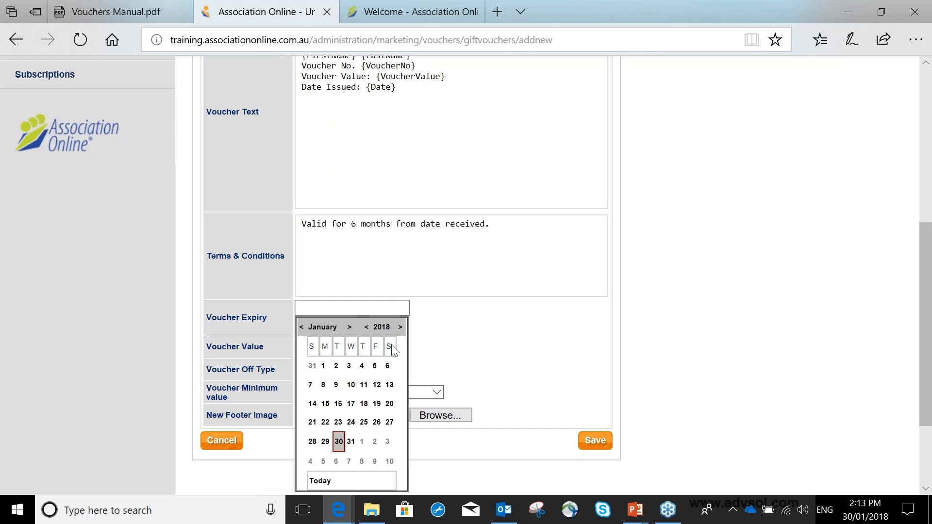
click(351, 327)
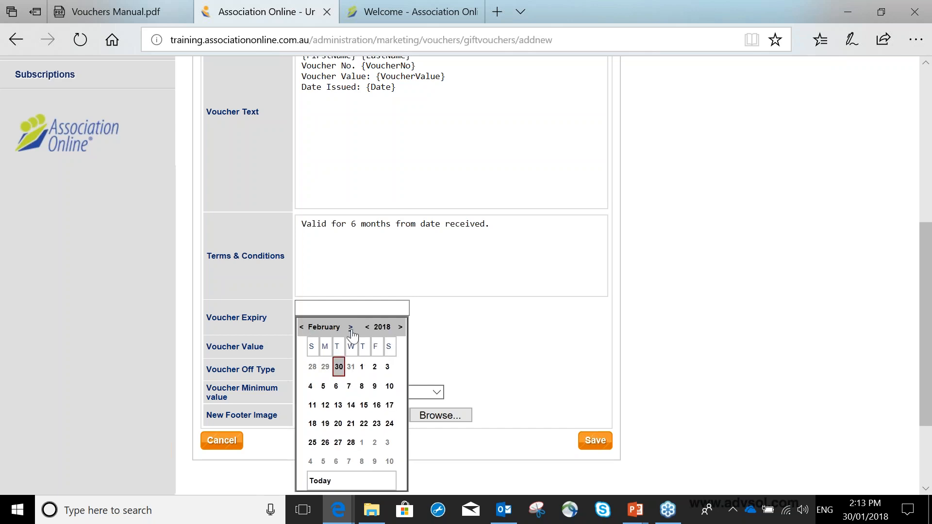
click(351, 327)
click(350, 327)
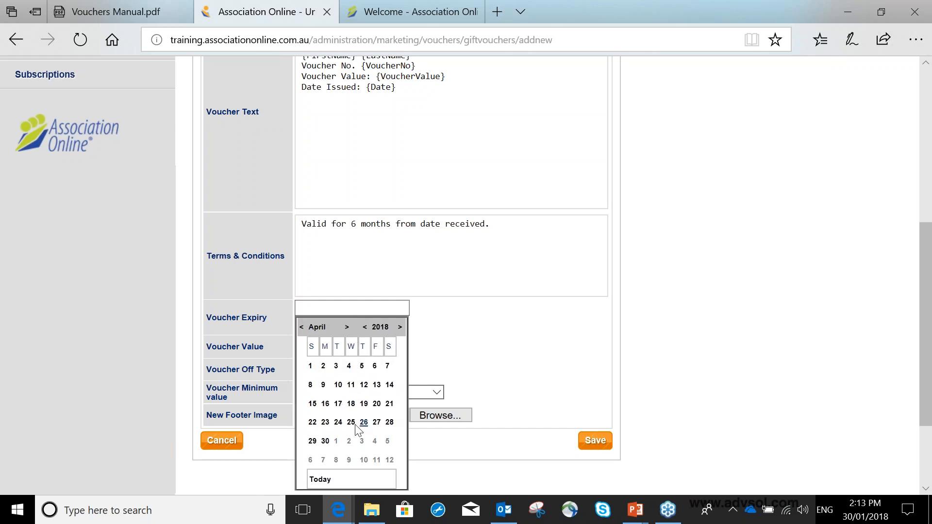
click(325, 441)
Set the voucher off type to Percent and the voucher value to 50.
drag(336, 353, 289, 351)
click(415, 345)
scroll(416, 346, down, 3)
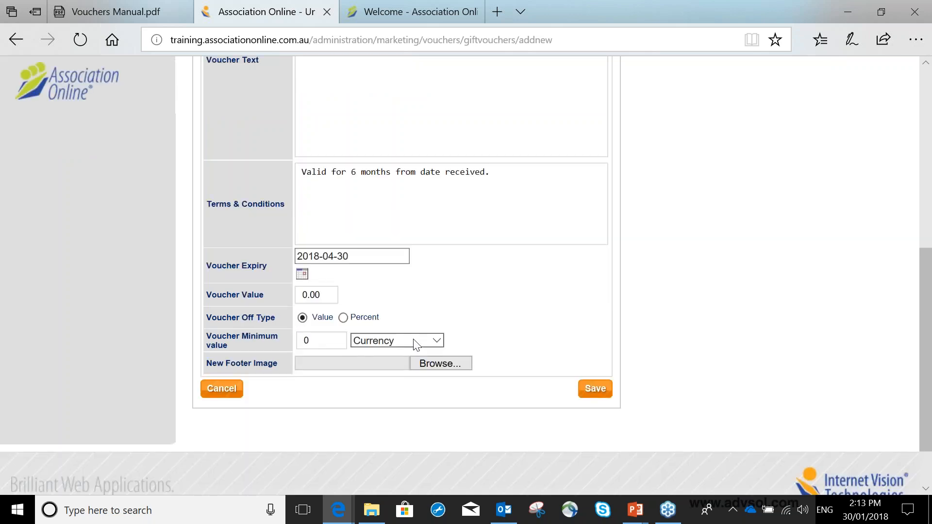
click(343, 247)
drag(322, 224, 285, 241)
text(50)
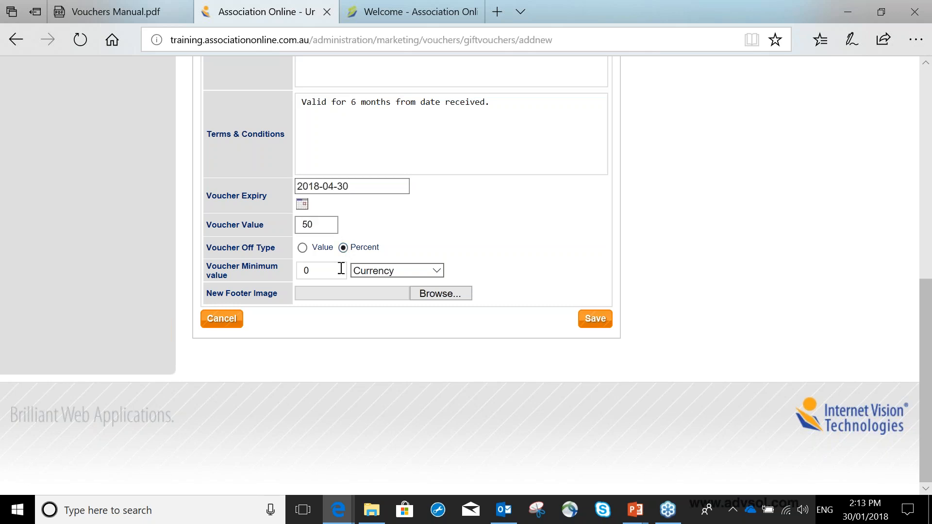
Check the unit options for the voucher minimum value, keep it at 0 in Currency, and save the voucher.
drag(318, 269, 269, 266)
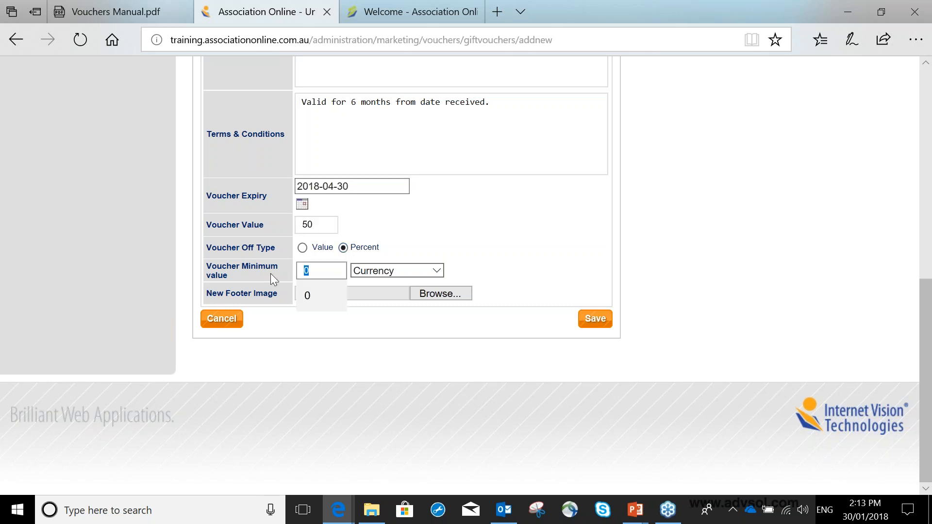
click(409, 269)
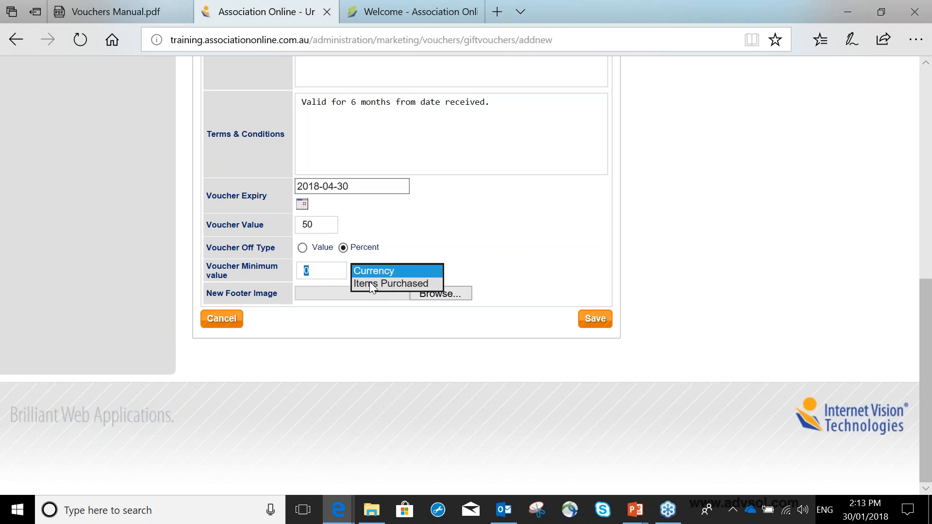
click(314, 270)
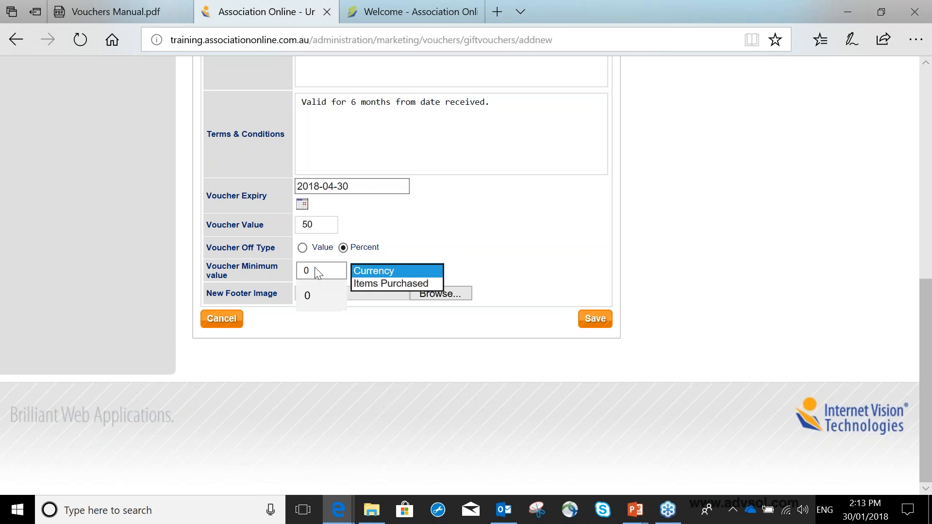
click(596, 321)
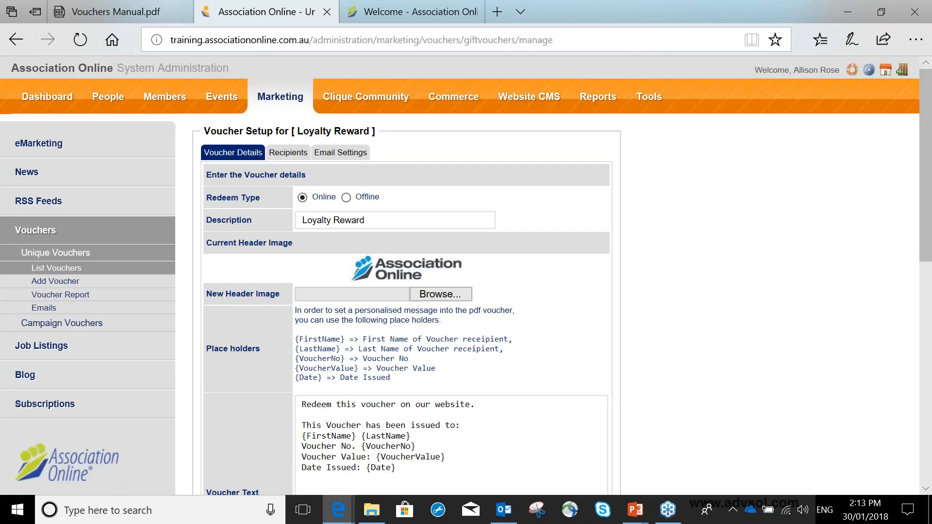
Open the Loyalty Reward voucher's recipients and include the Staff query among the queried recipients.
click(283, 154)
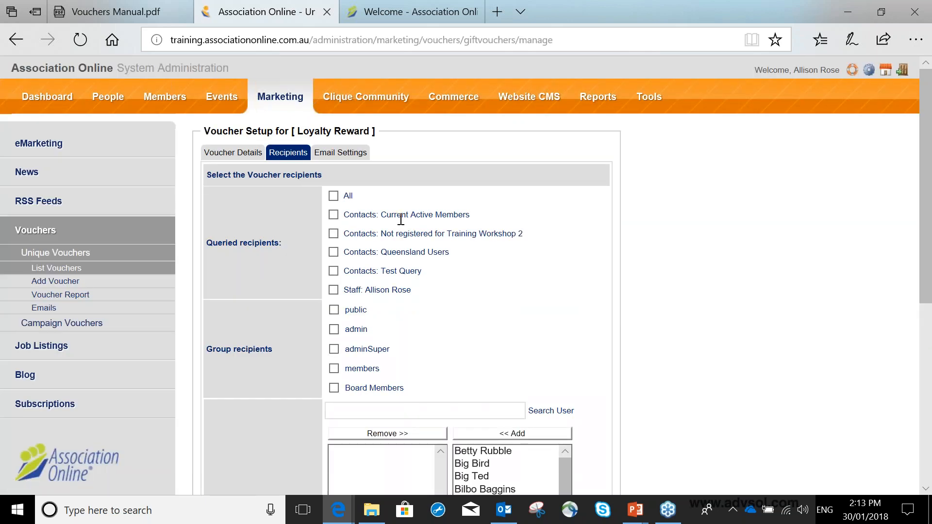
scroll(401, 219, down, 3)
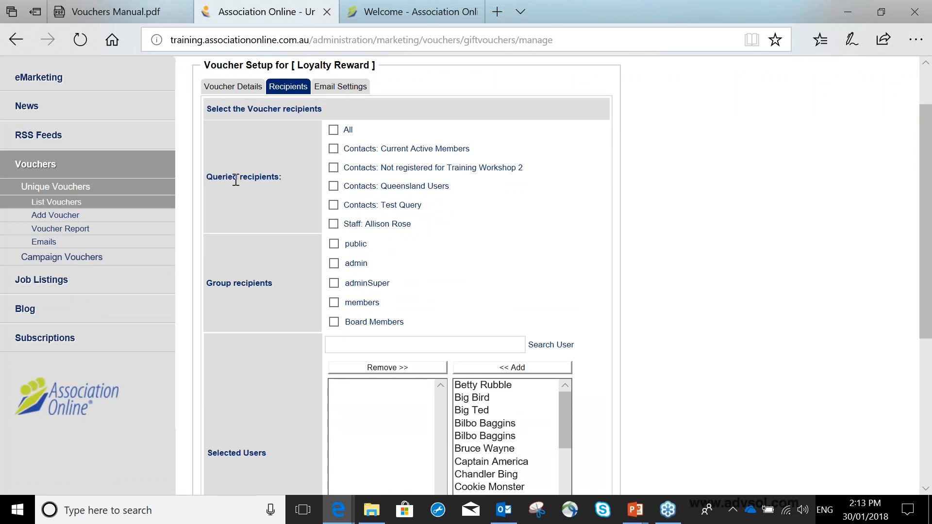
drag(213, 178, 280, 179)
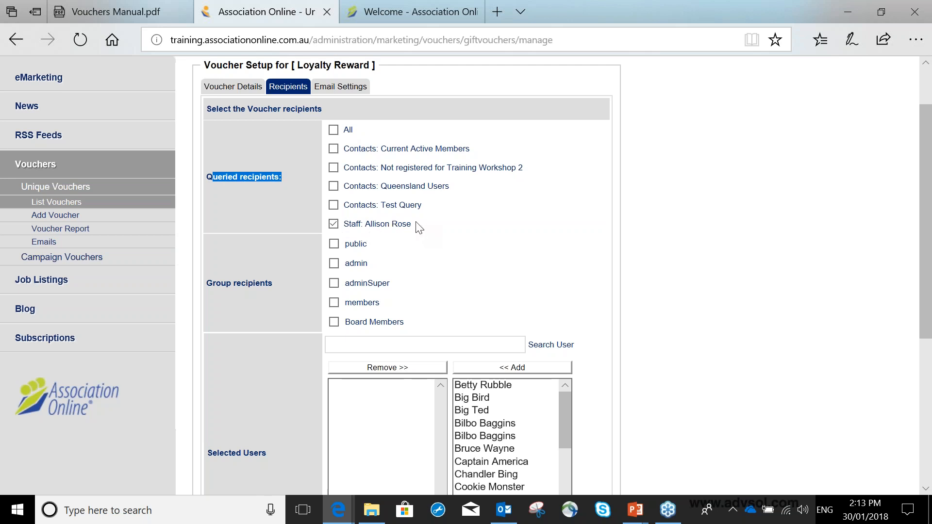
Add the second and third users in the available list to the selected users, and save the recipients.
scroll(416, 226, down, 3)
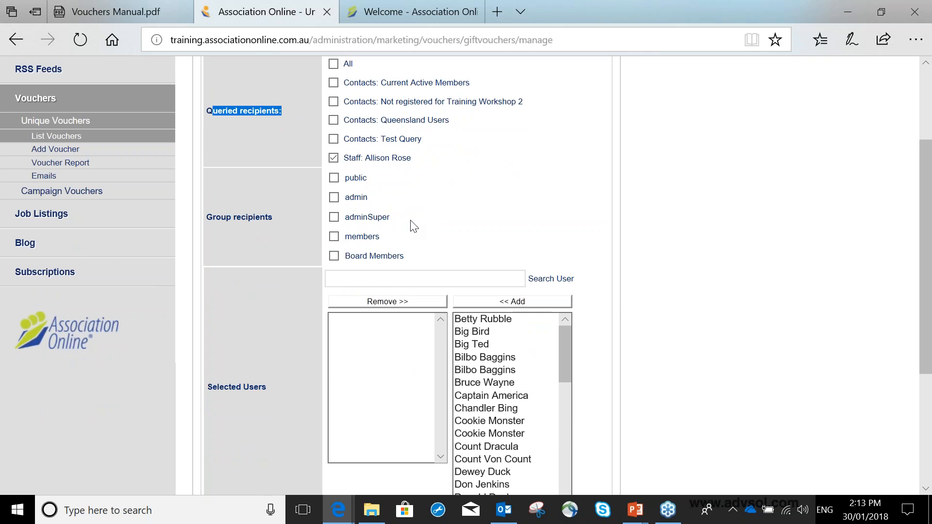
scroll(413, 227, down, 1)
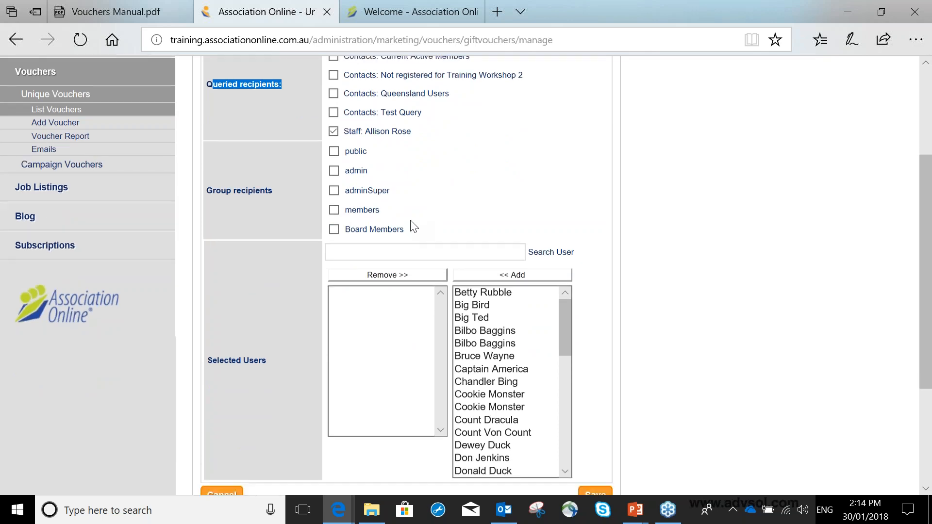
scroll(413, 226, down, 3)
drag(563, 137, 502, 97)
click(366, 85)
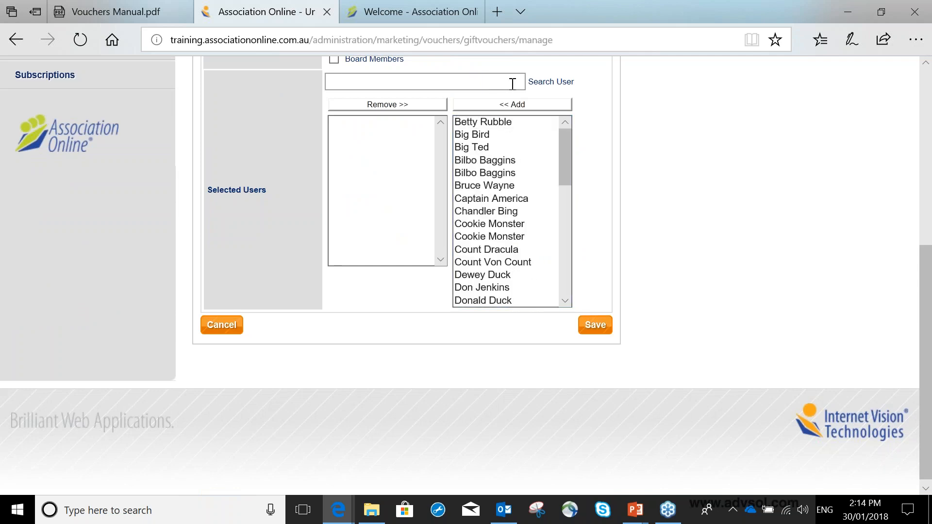
click(491, 133)
click(490, 108)
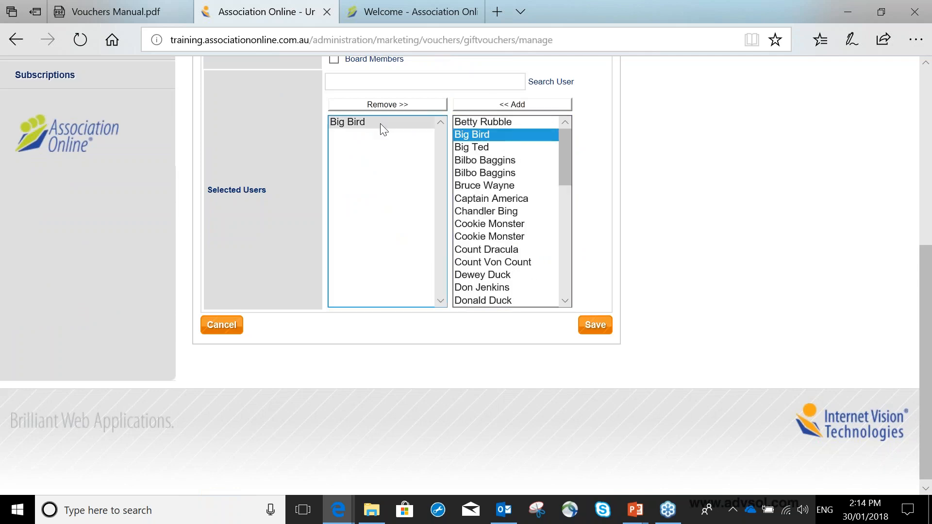
click(499, 148)
click(499, 104)
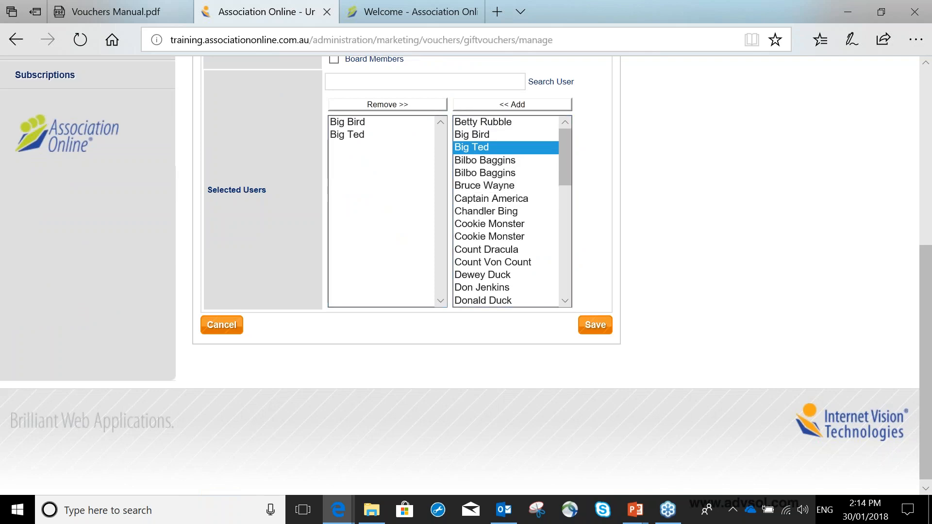
click(596, 325)
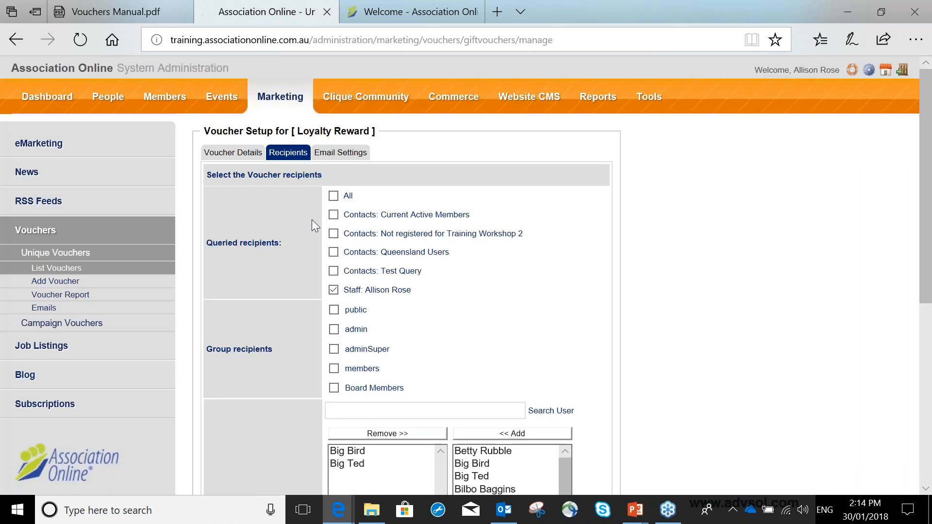
Open the voucher's email settings, and return to the list of unique vouchers.
click(348, 153)
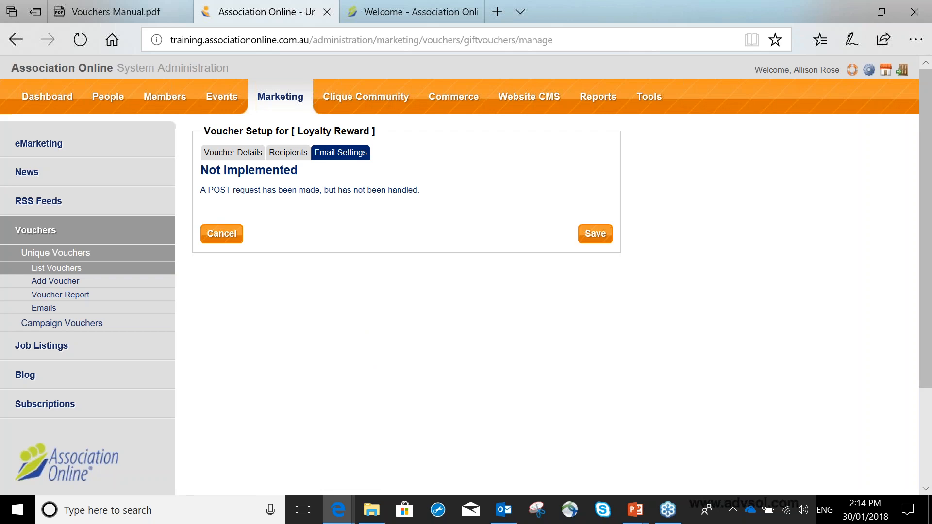
click(103, 268)
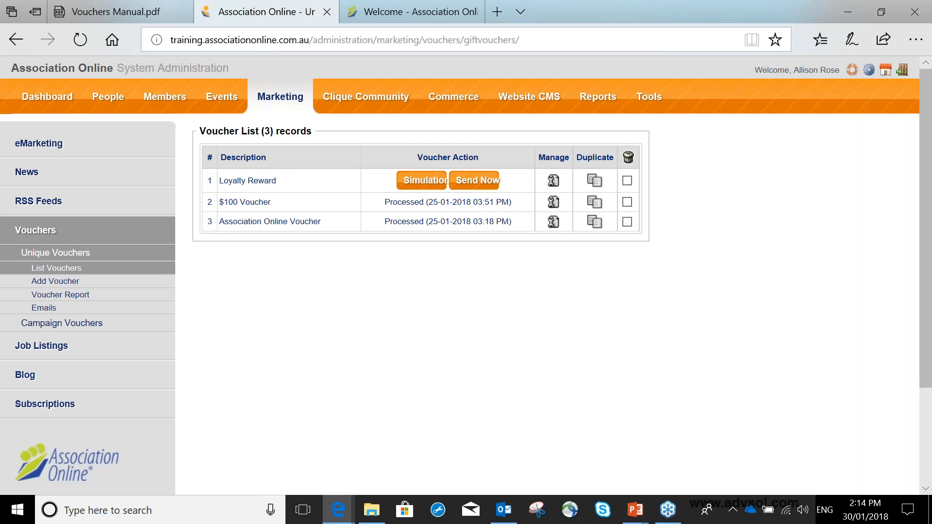
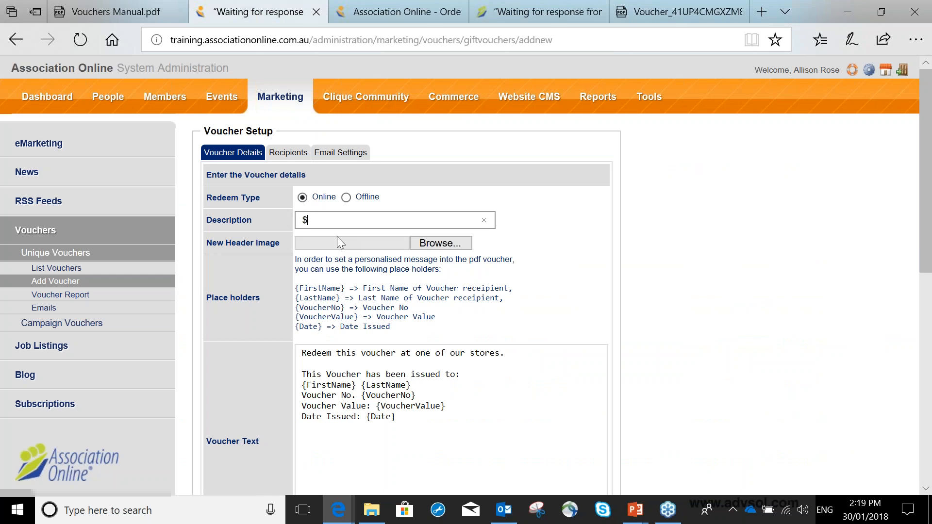
Describe the new online voucher as "$50 voucher" and set its expiry date to 2018-01-31.
text(50 voucher)
key(Tab)
scroll(346, 255, down, 8)
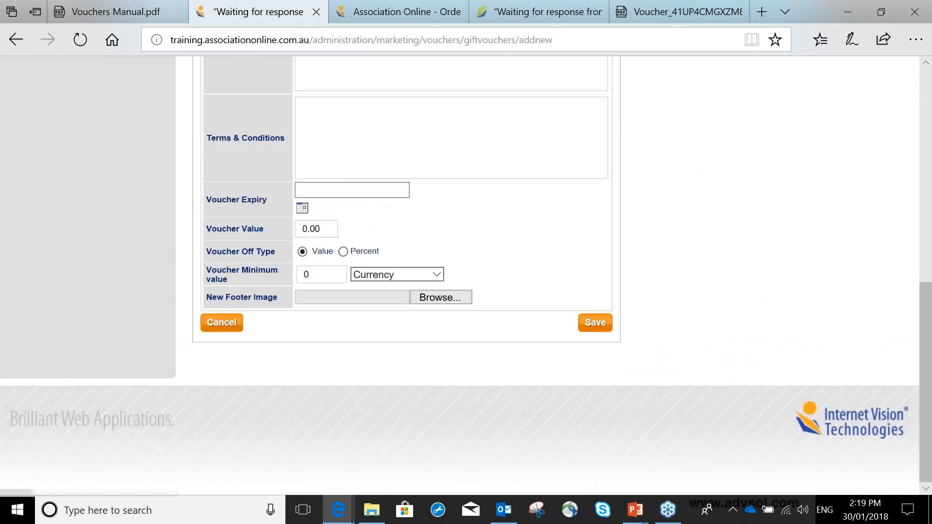
click(318, 188)
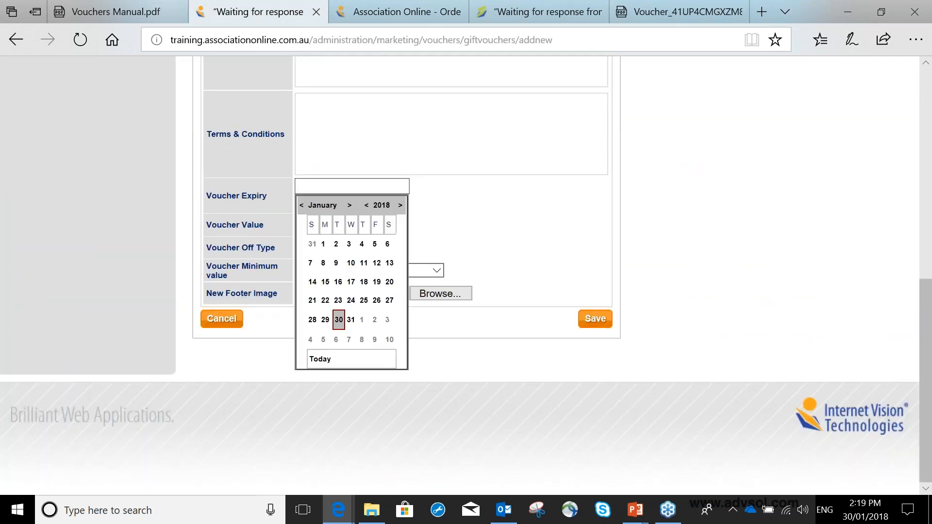
click(351, 319)
Set the voucher value to 50 with the off type left at Value, and save the voucher.
click(324, 226)
text(50)
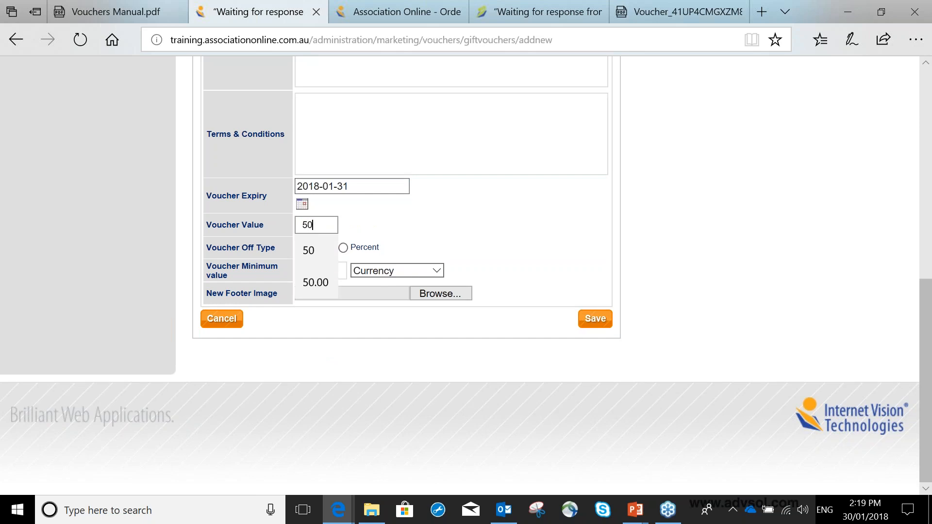
click(324, 246)
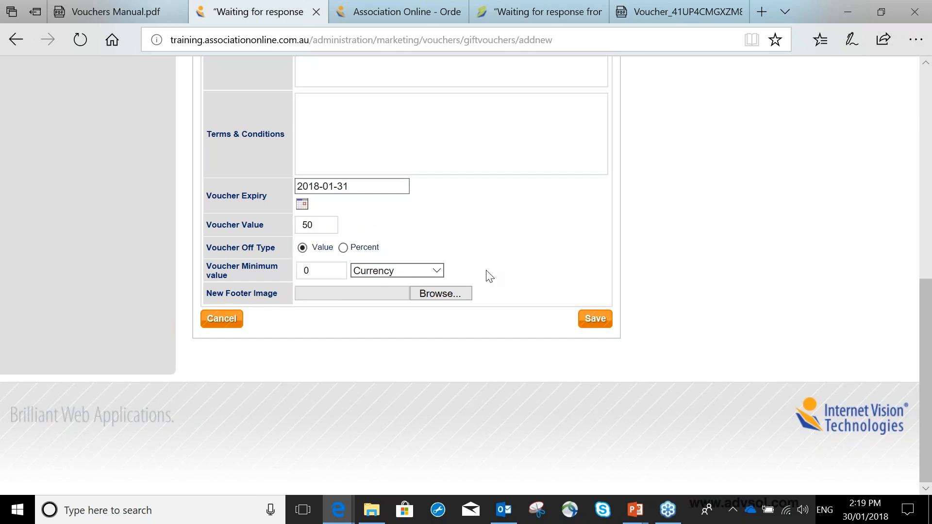
click(595, 319)
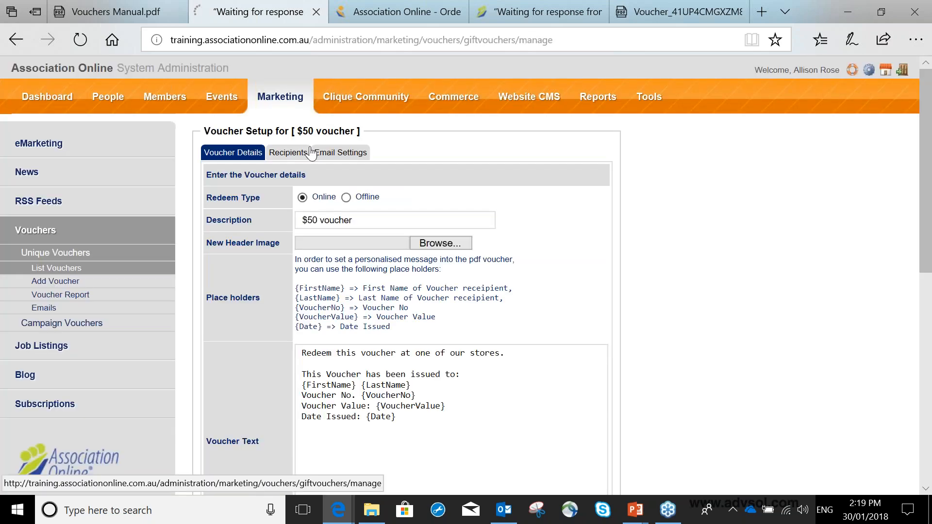
Open the $50 voucher's recipients and save them with the Staff query selected.
click(289, 152)
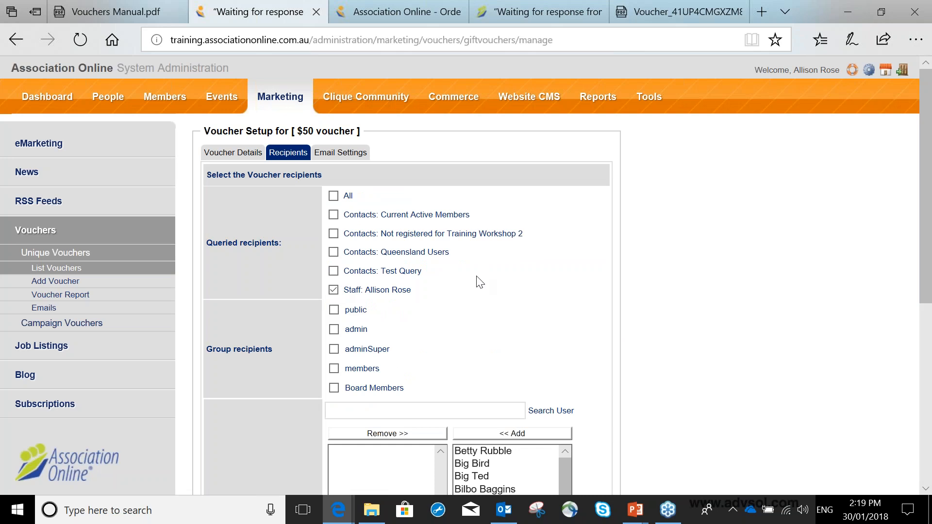
scroll(514, 270, down, 2)
scroll(514, 271, down, 4)
click(582, 376)
Switch to the public website and browse the online store's merchandise.
click(504, 510)
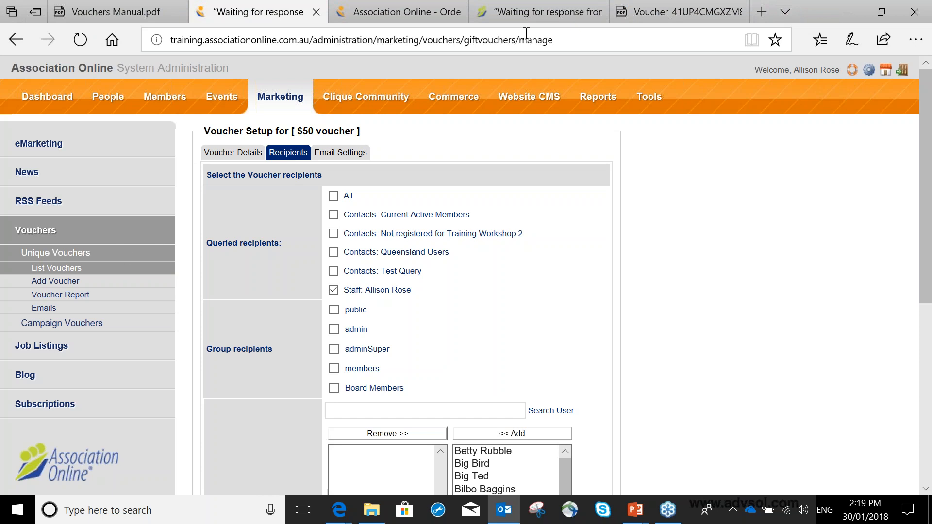
click(538, 12)
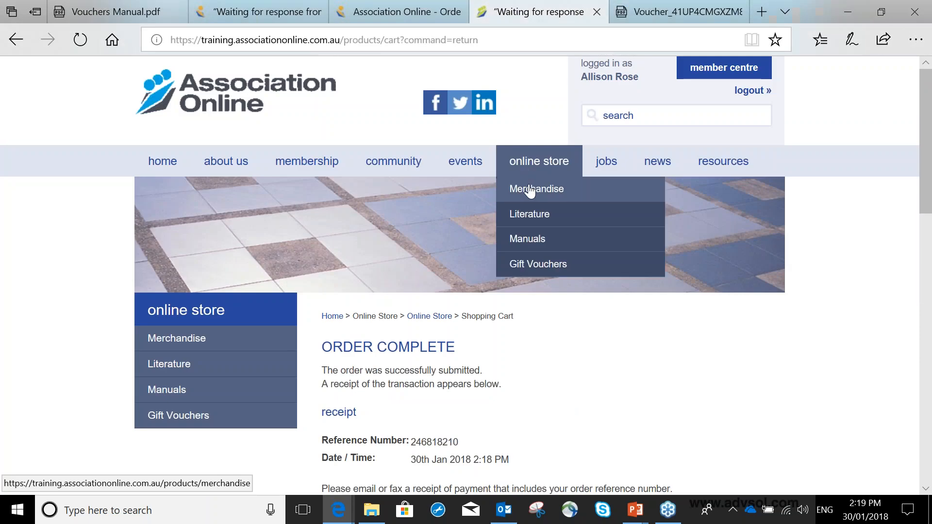
click(532, 187)
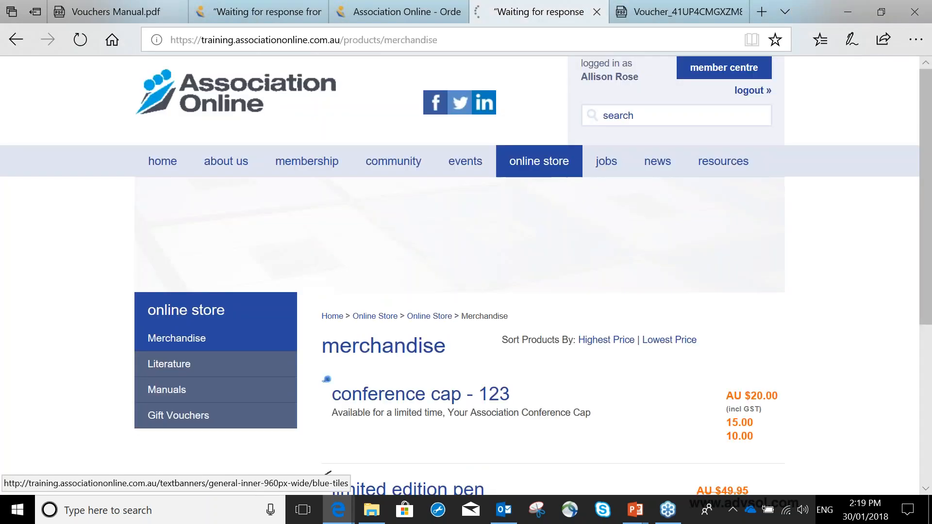
scroll(631, 320, down, 1)
scroll(631, 320, down, 1)
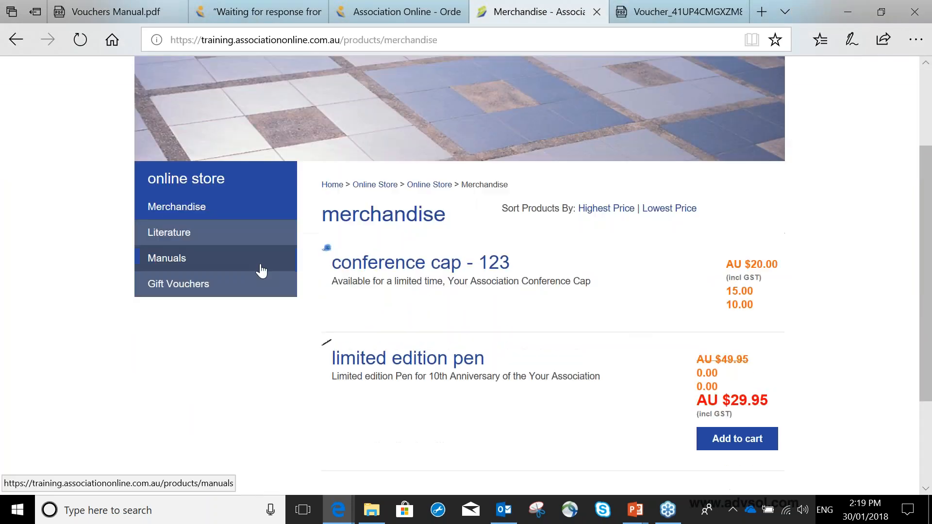
Add one conference cap to the shopping cart and proceed to complete the order.
click(655, 302)
scroll(672, 339, down, 5)
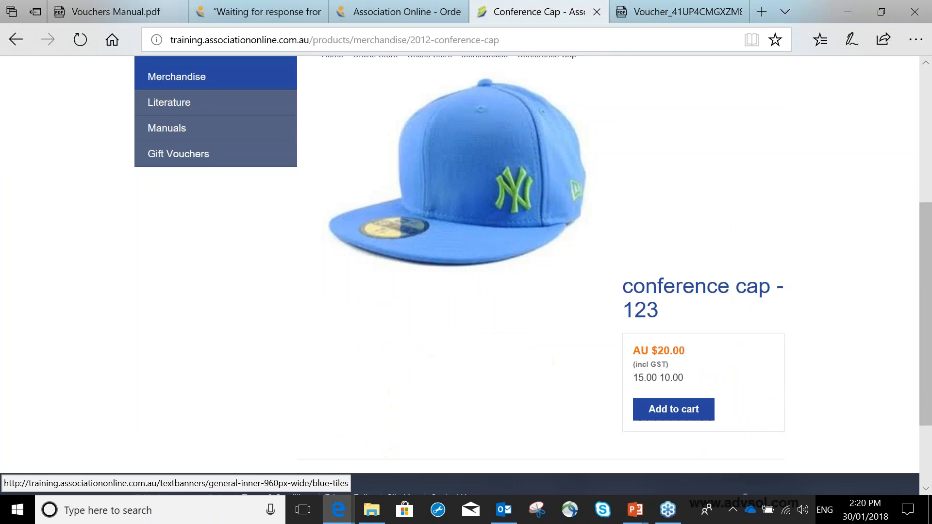
click(671, 408)
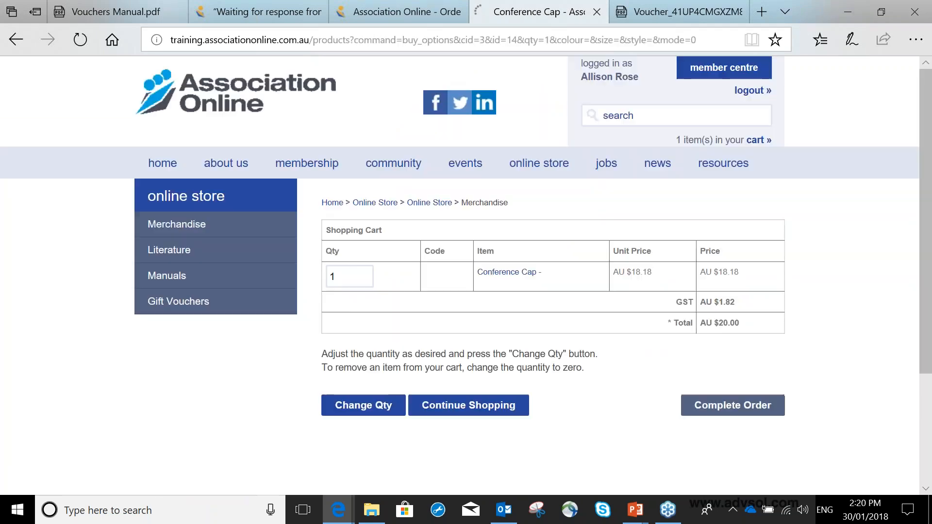
scroll(615, 320, down, 3)
click(732, 324)
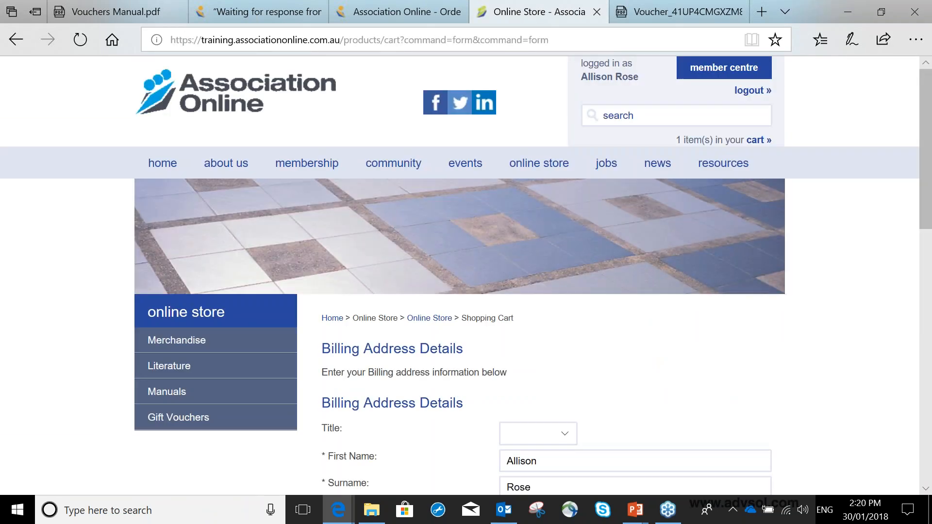
View the tax invoice for the Limited Edition Pen order, and close the invoice and Loyalty Reward voucher PDFs.
key(alt+Tab)
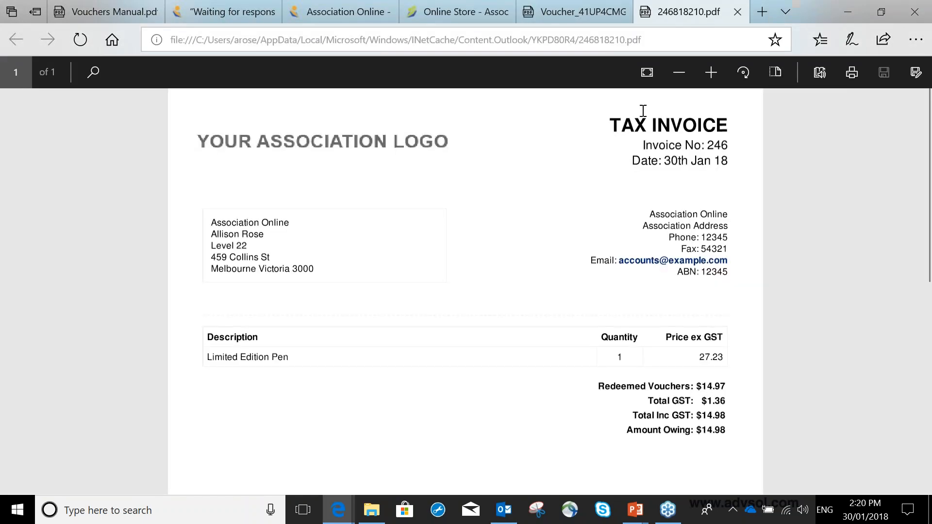
click(737, 12)
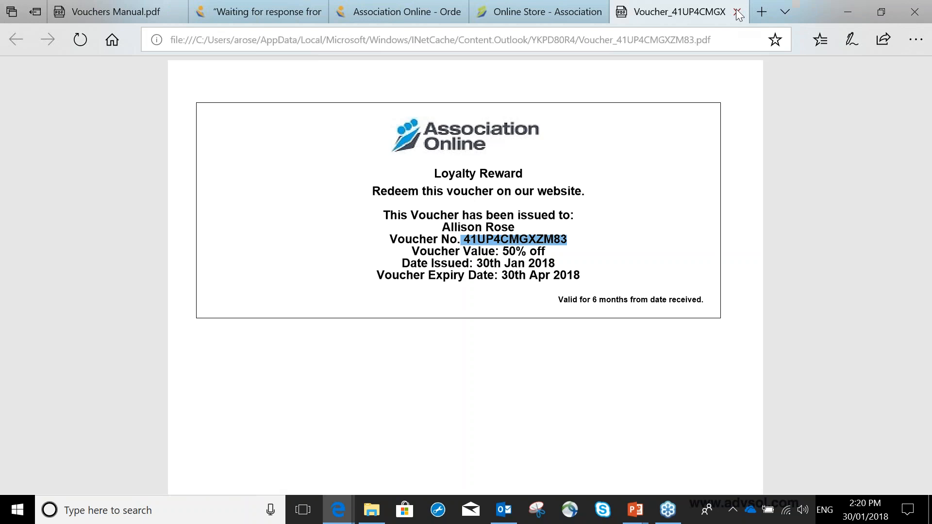
click(737, 13)
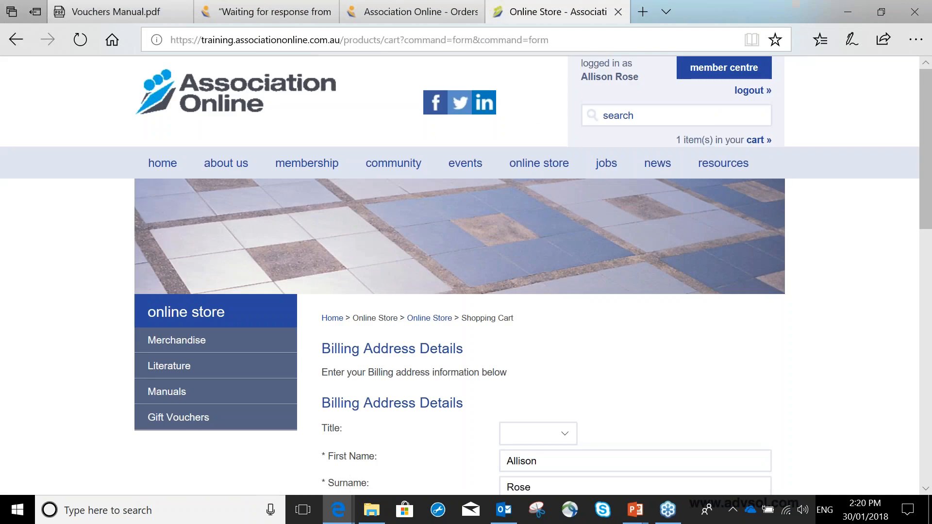
Return to the list of unique vouchers, send the $50 voucher to its recipients, and close the sending window.
key(alt+Tab)
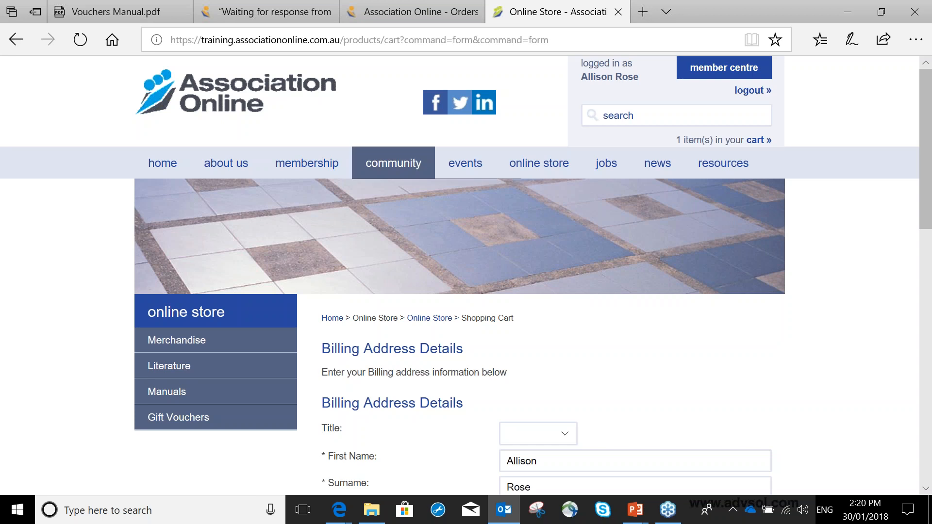
click(293, 12)
click(71, 267)
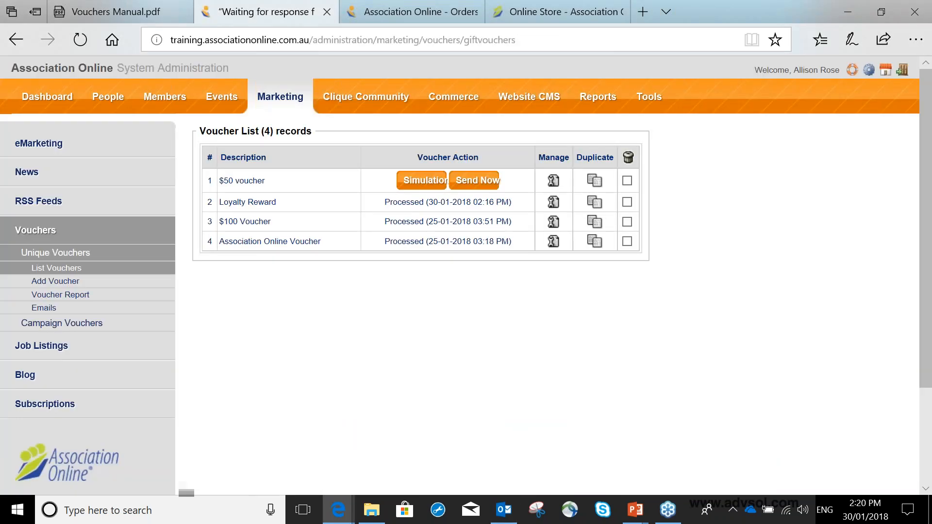
click(491, 187)
key(Return)
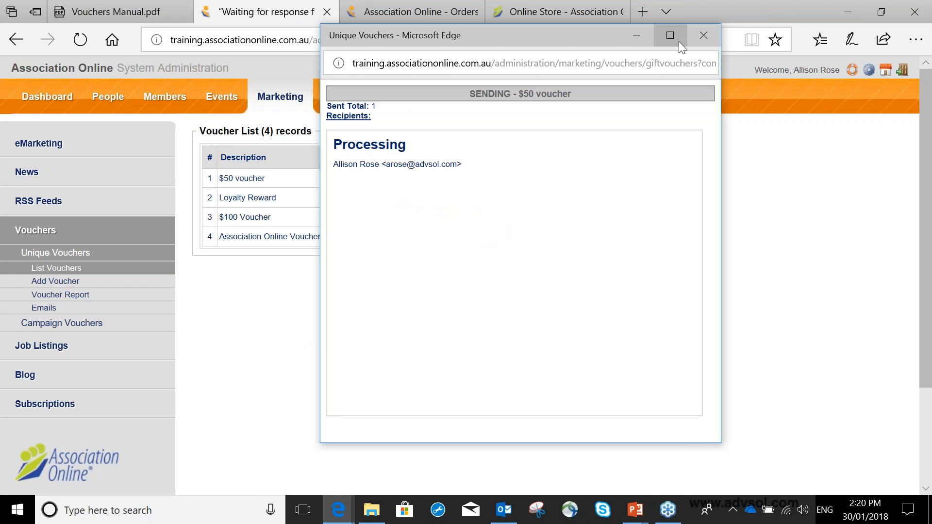
click(700, 39)
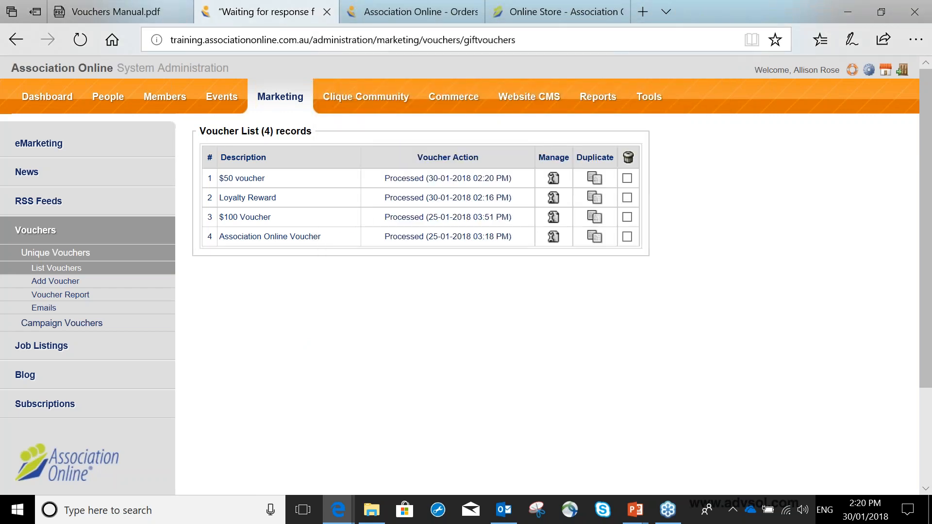
Return to the conference cap order and continue past the billing address and shipping to the payment details.
click(503, 510)
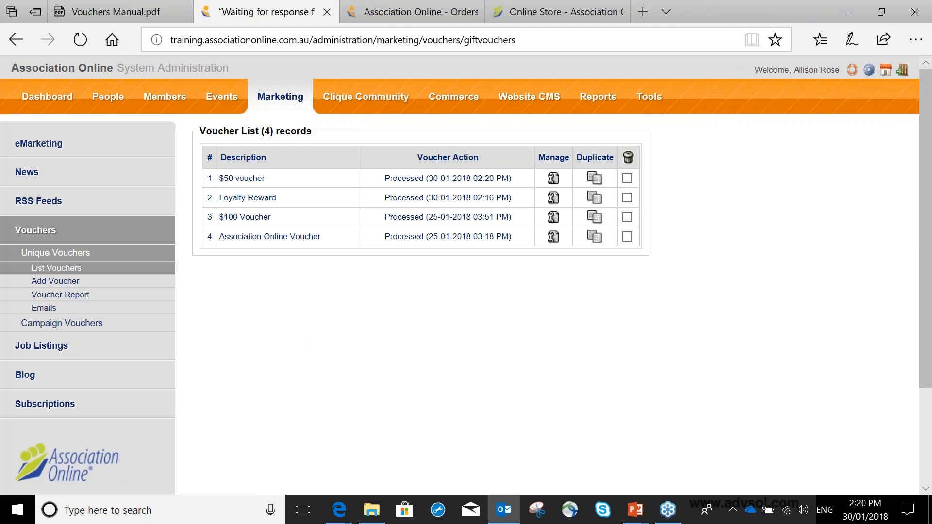
click(526, 11)
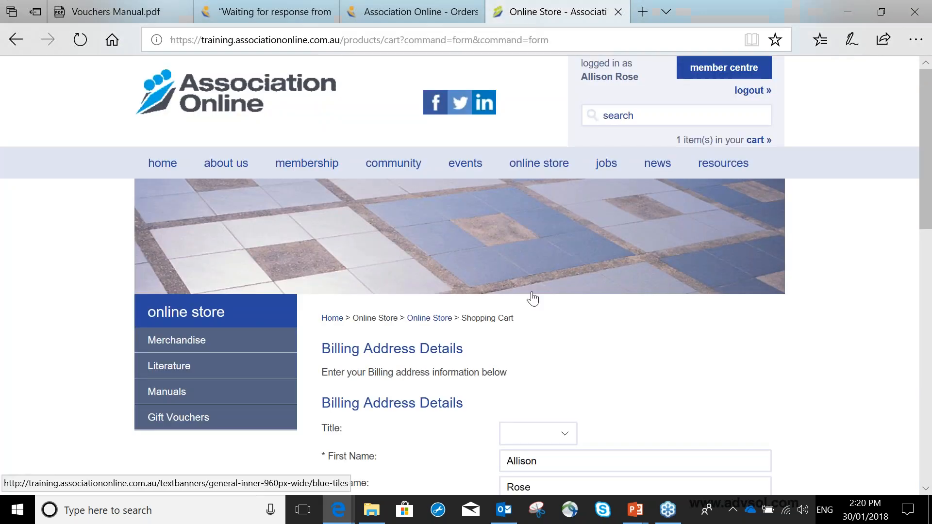
scroll(533, 298, down, 15)
click(413, 335)
scroll(466, 291, down, 10)
click(410, 375)
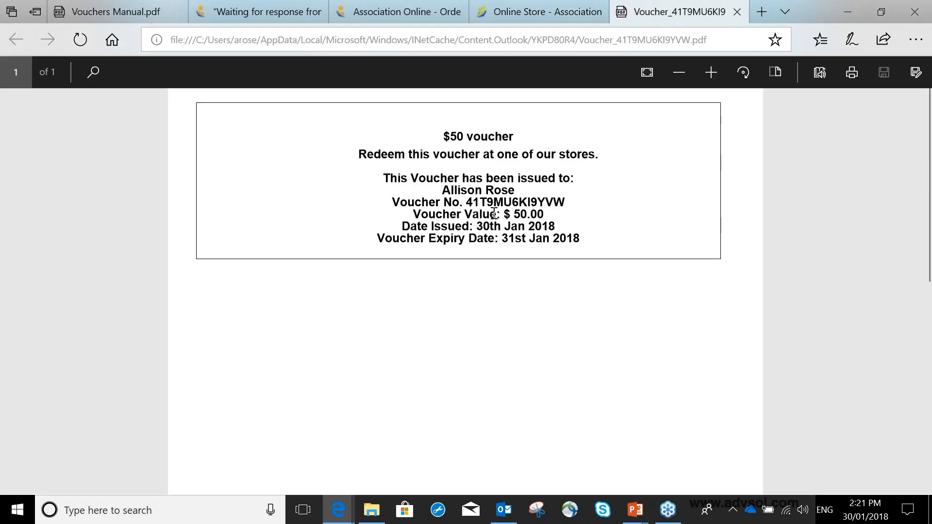
Copy the voucher number from the emailed $50 voucher PDF.
drag(463, 202, 562, 202)
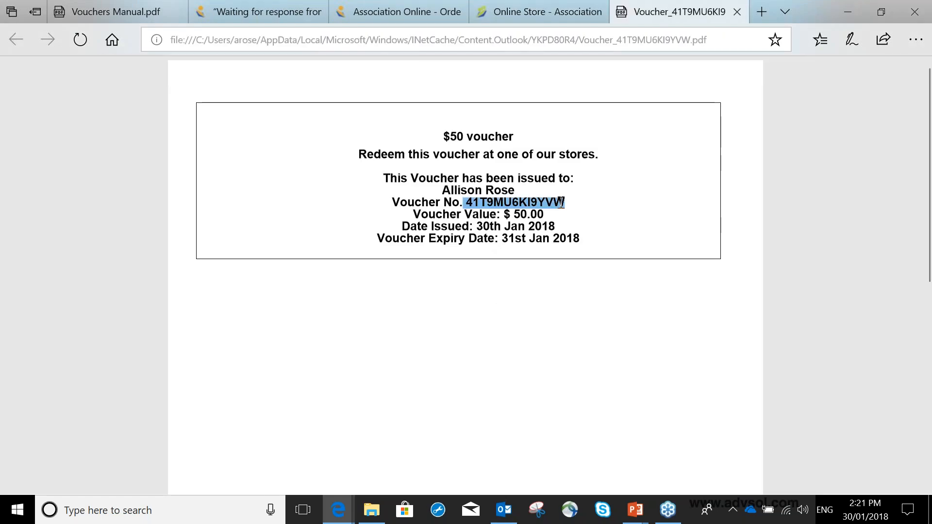
key(ctrl+c)
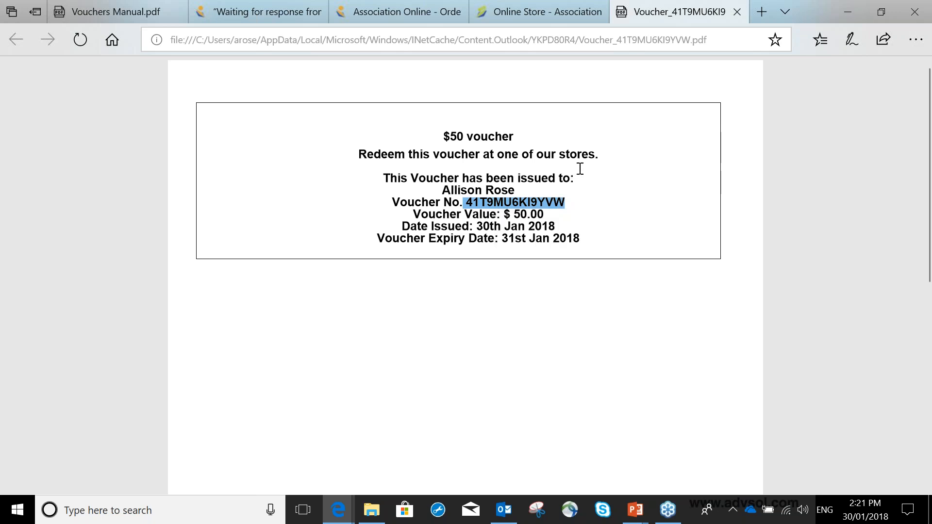
click(580, 168)
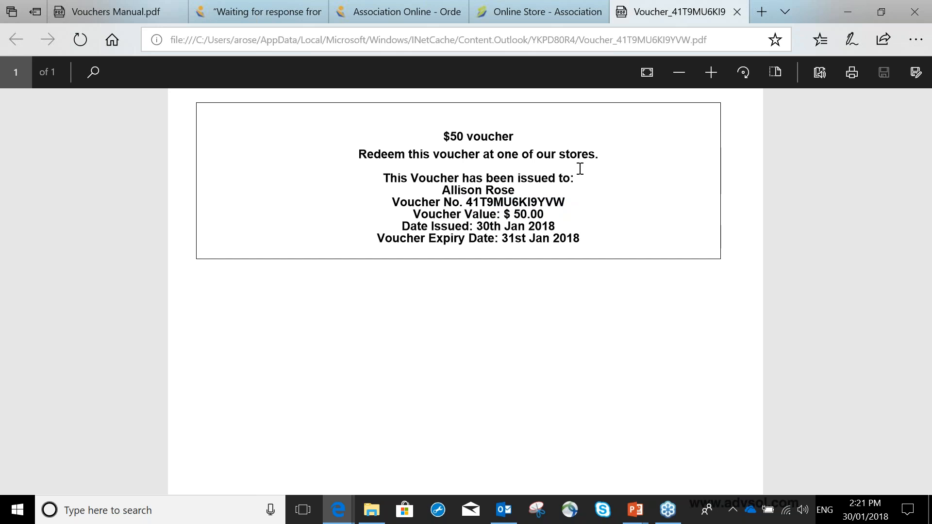
Enter the copied voucher number as the redeemable online voucher for the conference cap order, and submit the order.
click(523, 14)
scroll(455, 392, down, 4)
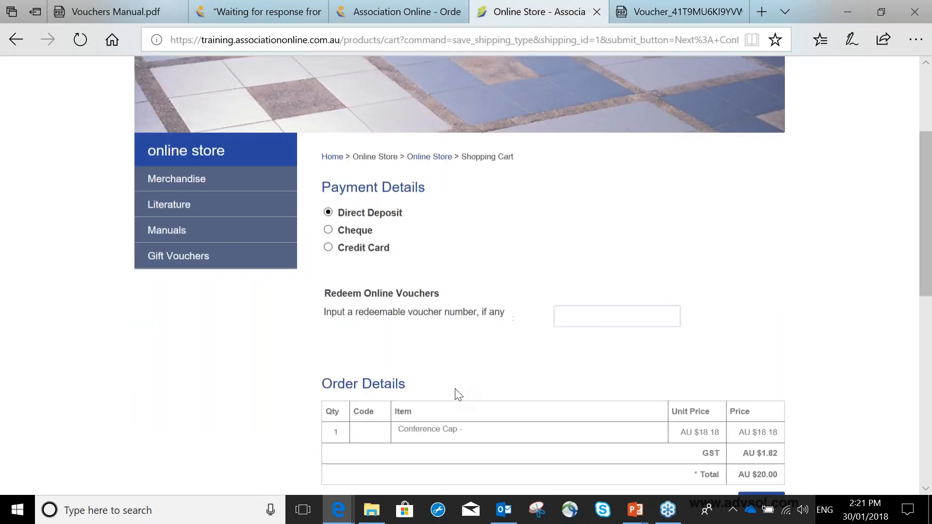
click(589, 291)
key(ctrl+v)
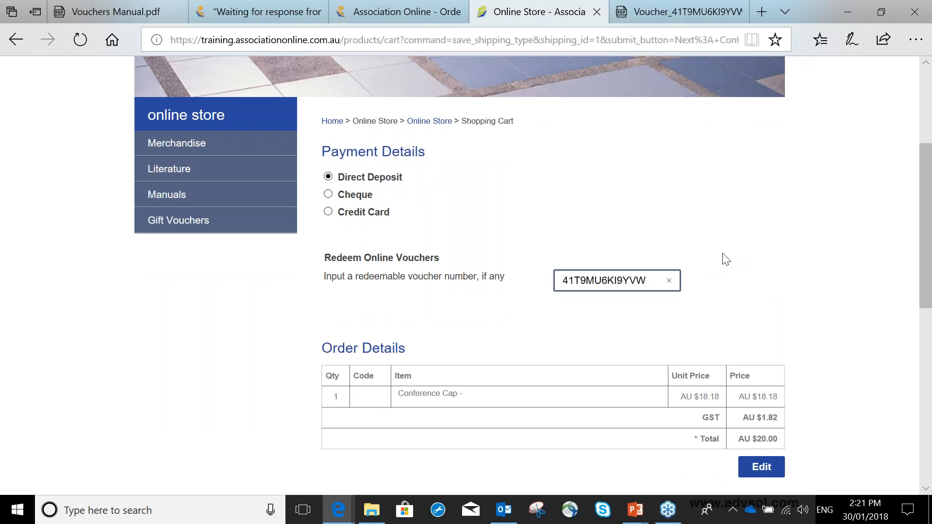
click(575, 279)
scroll(730, 277, down, 8)
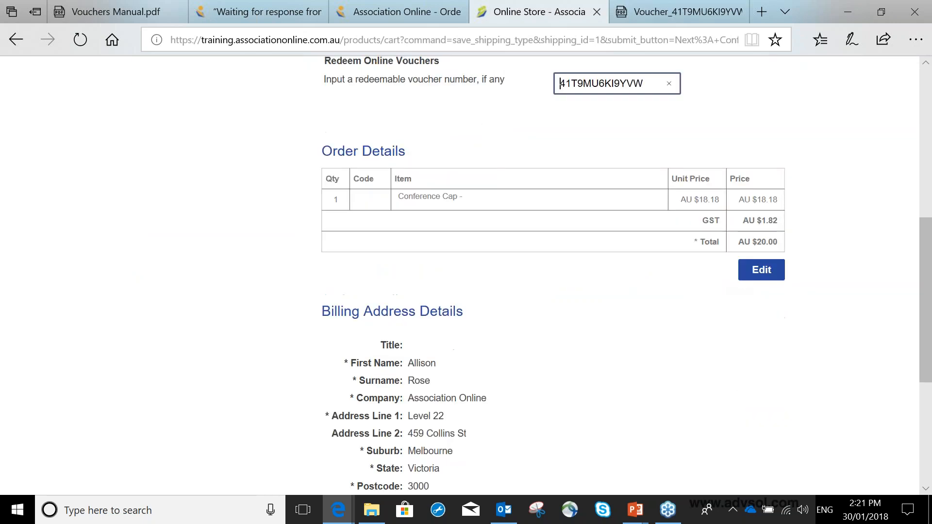
click(413, 332)
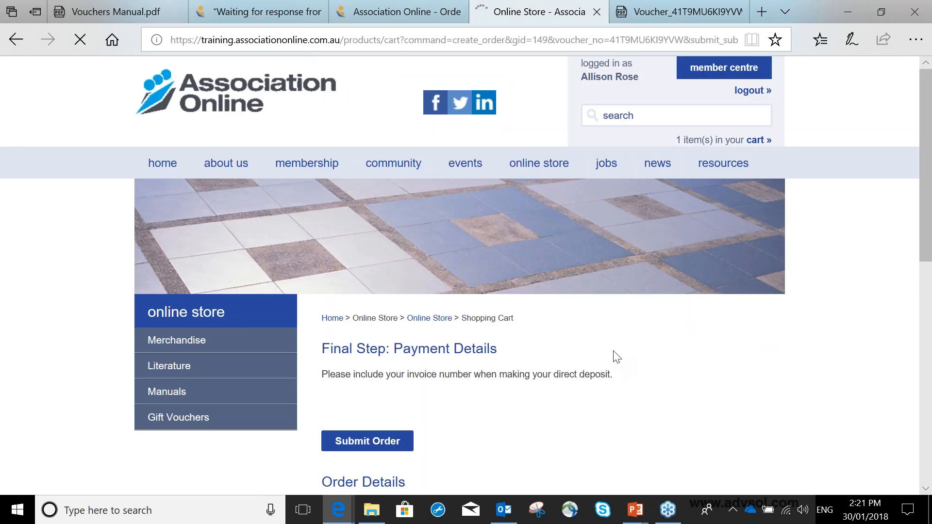
Review the voucher value in the $50 voucher PDF, and return to the online store order.
click(679, 11)
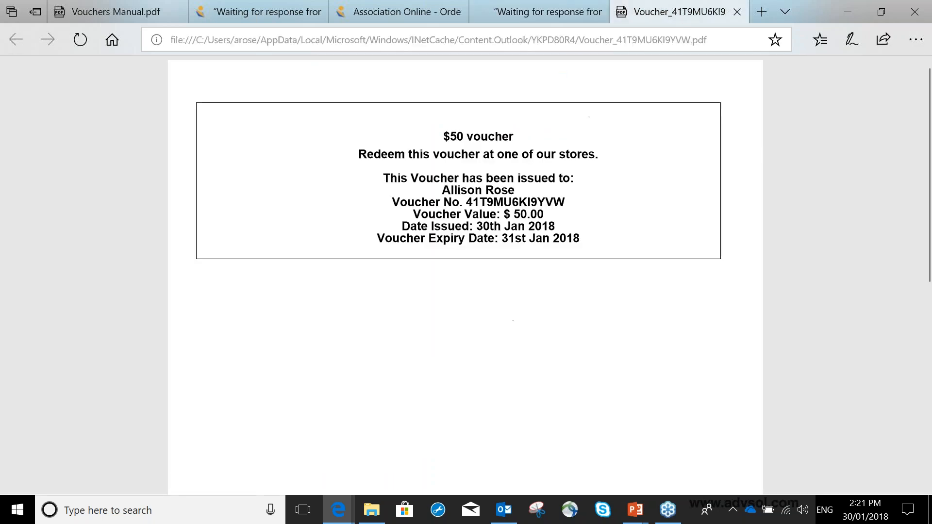
drag(511, 215, 556, 206)
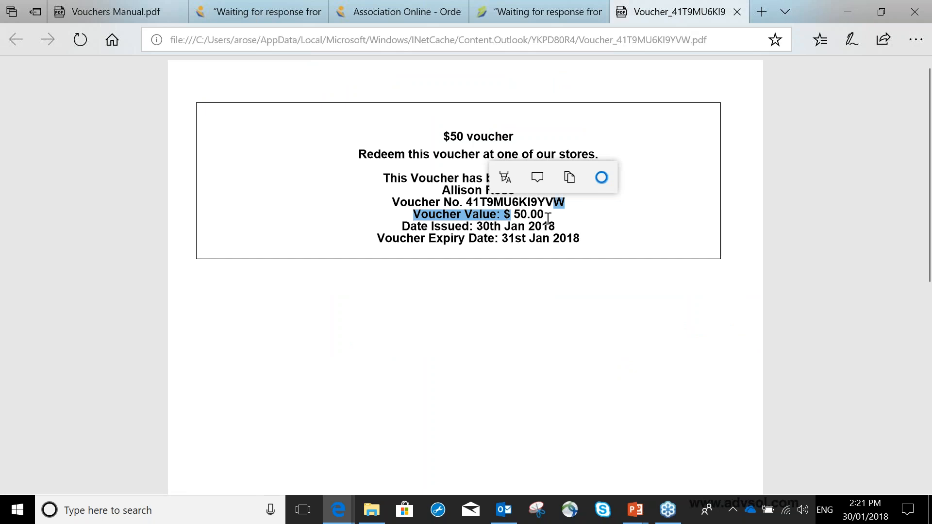
click(538, 12)
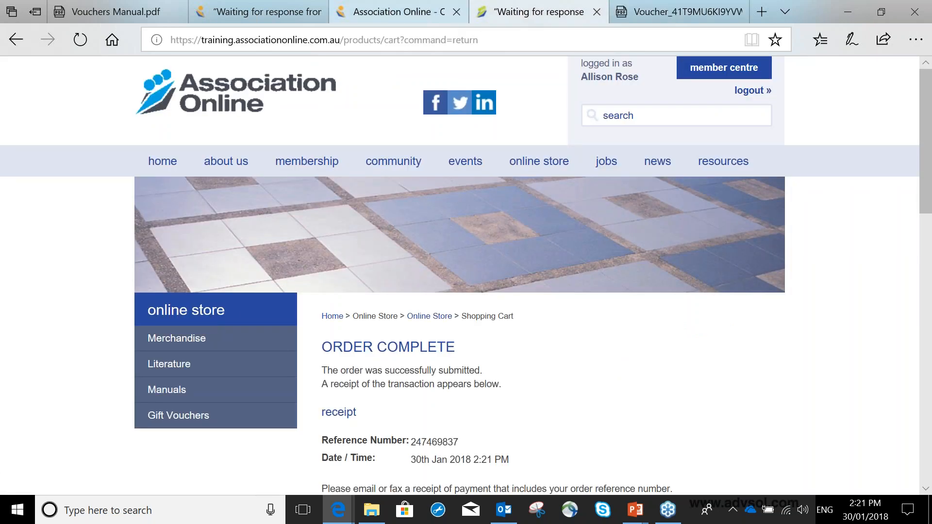
Open the Commerce order list in the administration site and examine the newest order's payment method.
click(397, 12)
click(324, 97)
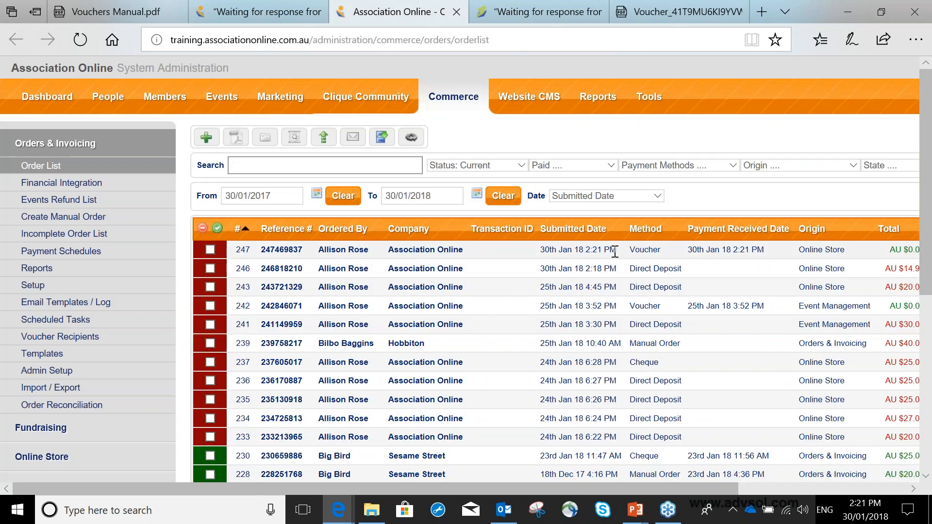
double_click(650, 248)
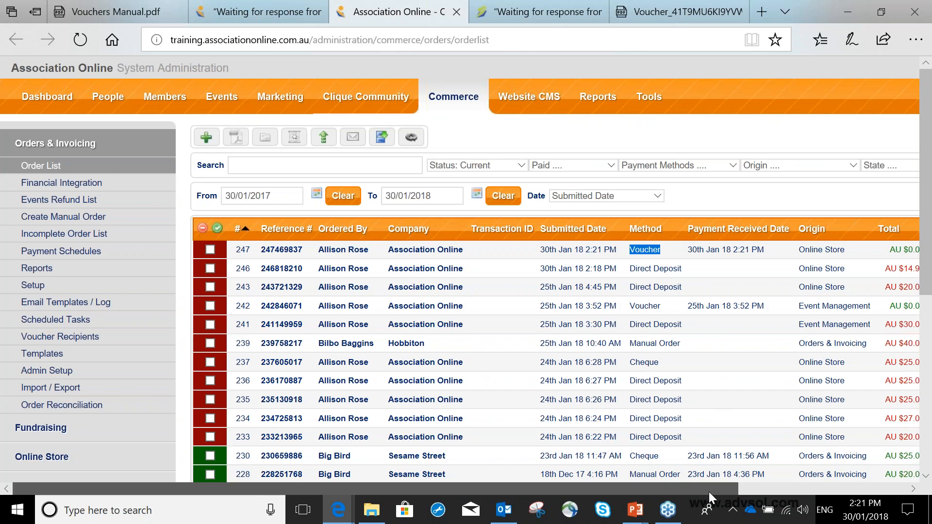
Examine the total recorded for the newest voucher-paid order in the order list.
drag(709, 491, 839, 491)
triple_click(750, 250)
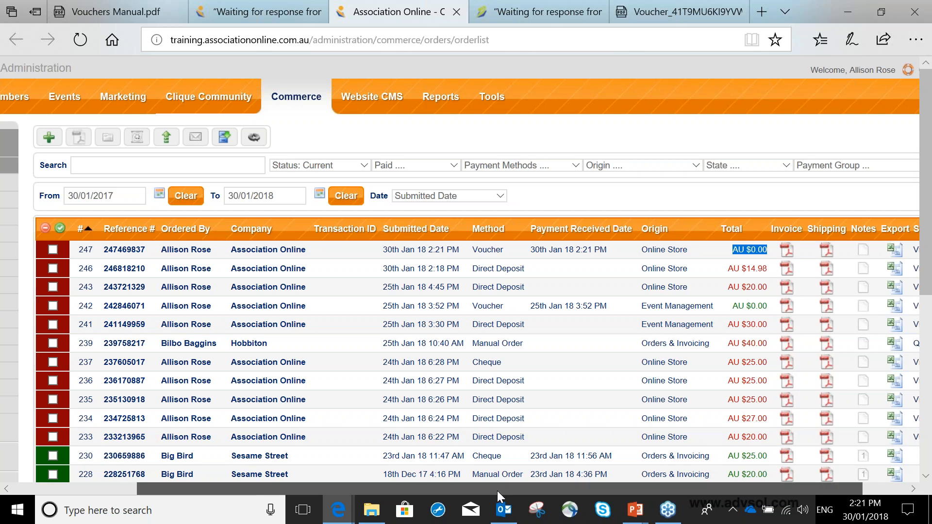
drag(497, 491, 408, 490)
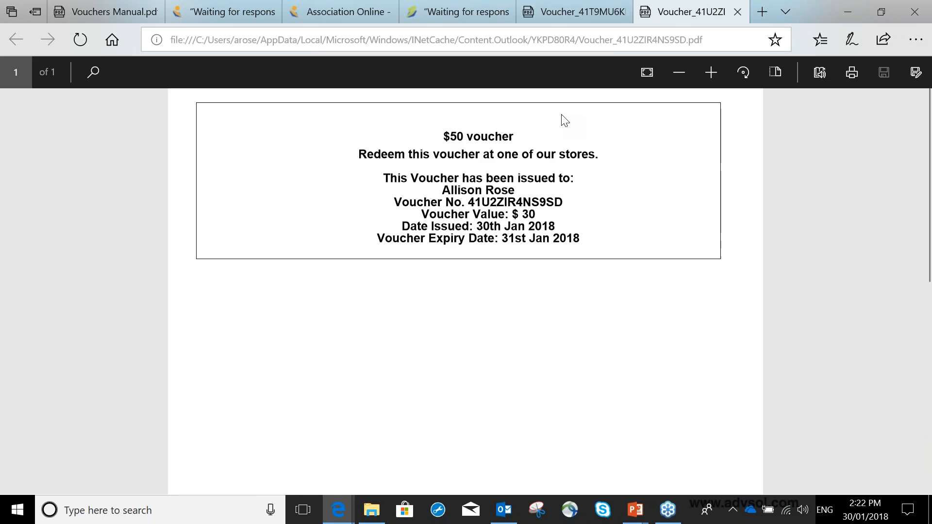
Review the voucher value in the reissued $50 voucher PDF from the follow-up email.
drag(535, 214, 509, 214)
drag(445, 136, 513, 137)
drag(511, 214, 536, 213)
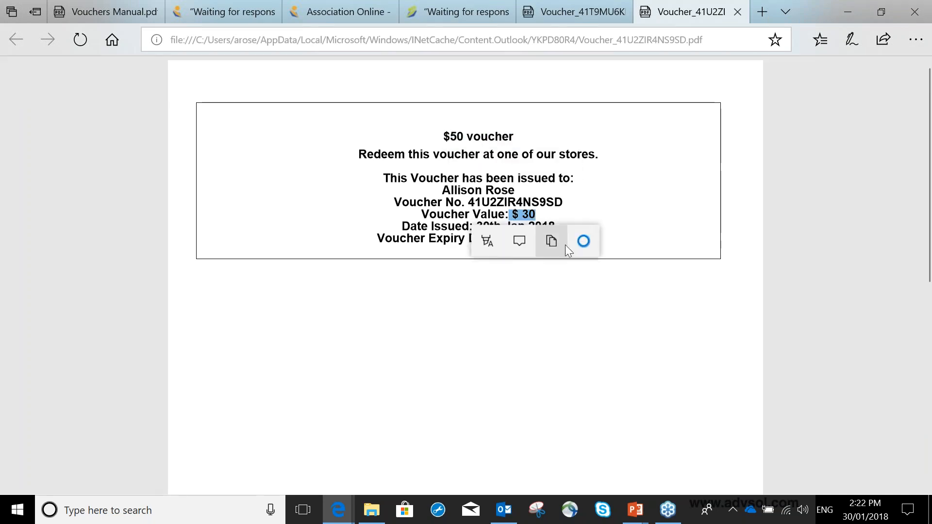
click(586, 203)
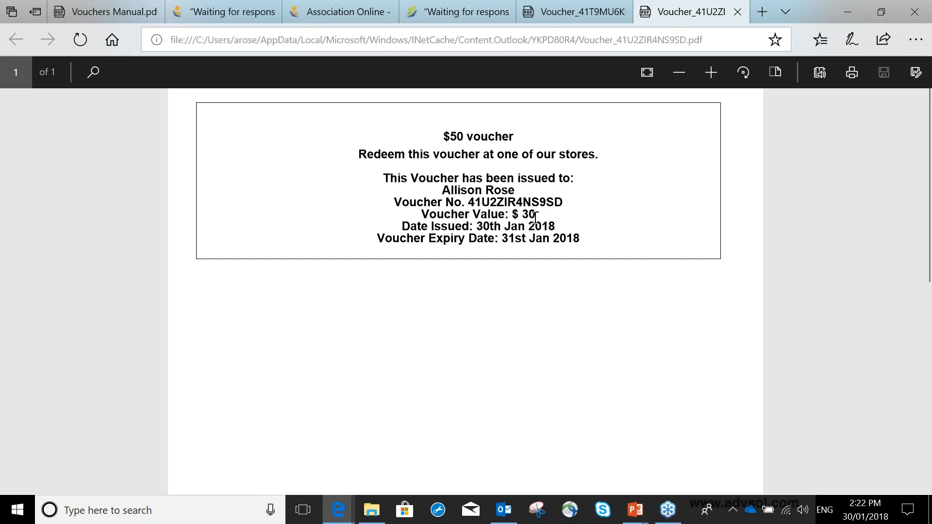
drag(529, 215, 511, 215)
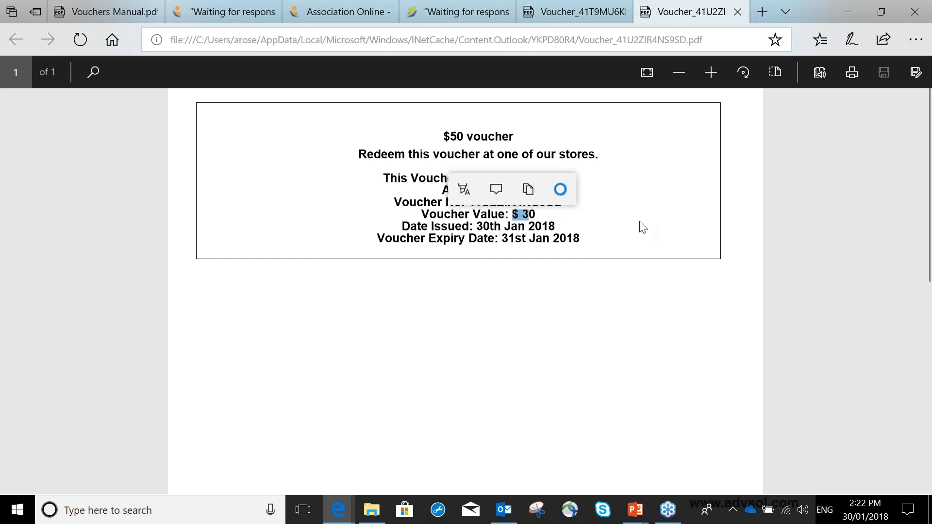
Close both voucher PDFs, switch to the PowerPoint slide show and advance past the Remaining Amount slide.
click(737, 12)
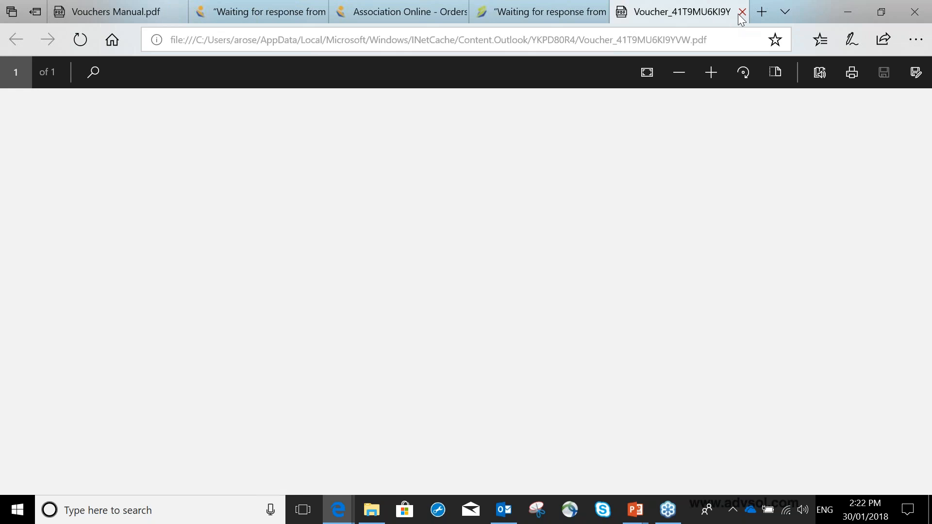
click(740, 13)
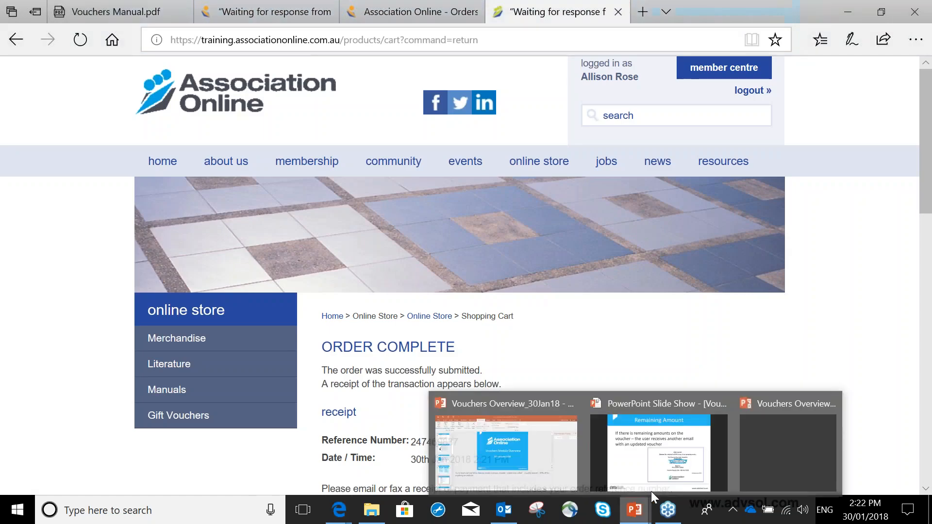
click(651, 483)
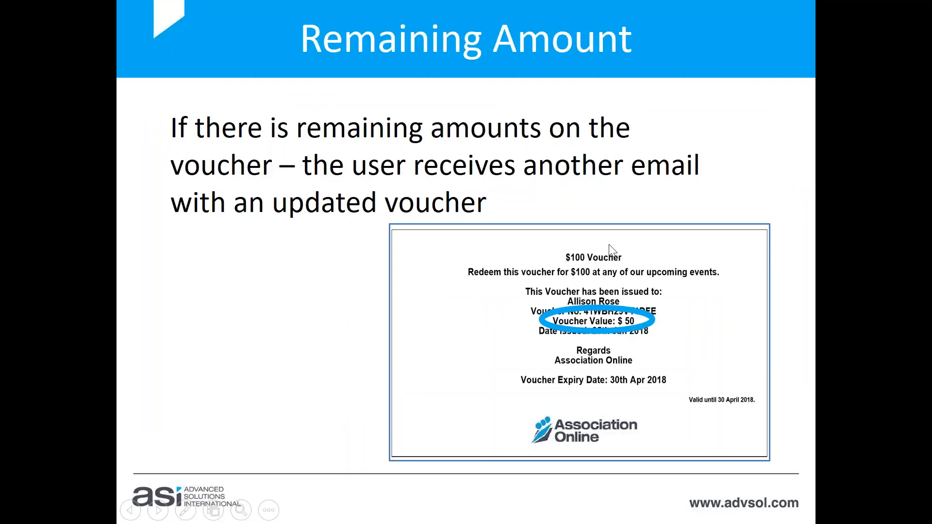
click(609, 245)
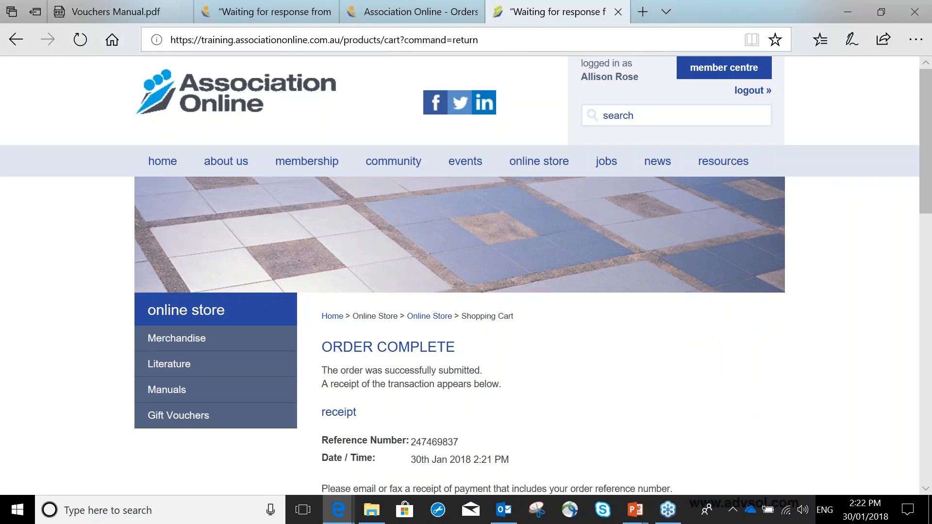
Open the unique voucher report in the administration site and examine the $50 voucher's total value, redeemed amount and liability.
click(284, 15)
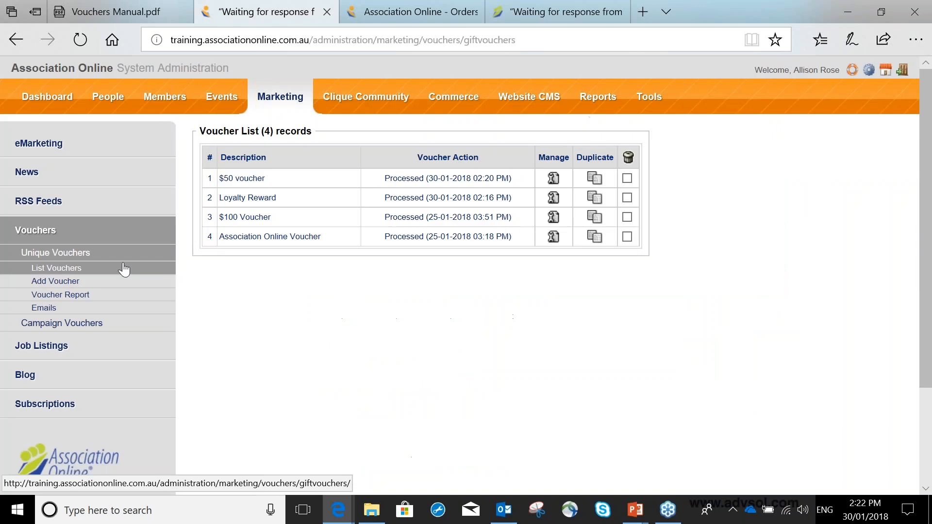
click(68, 297)
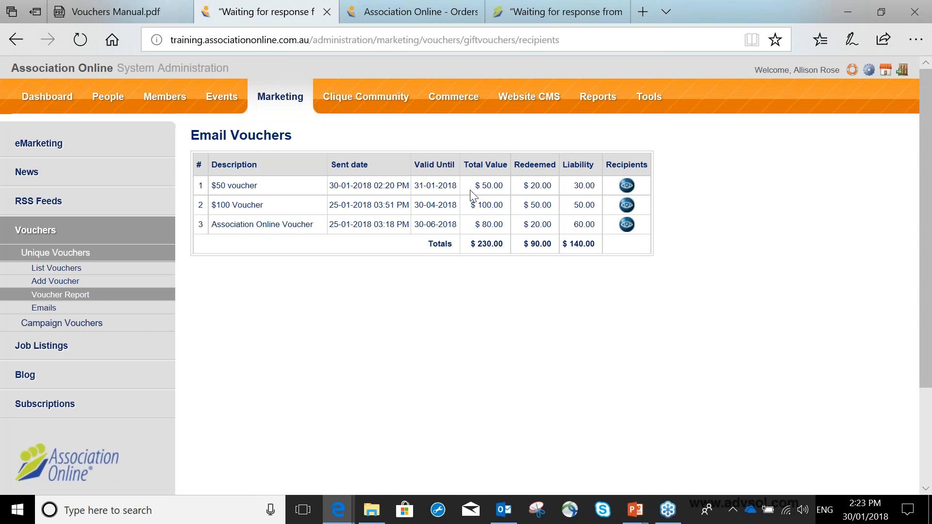
drag(476, 188, 602, 190)
drag(573, 204, 596, 188)
click(542, 188)
triple_click(542, 188)
drag(574, 186, 594, 206)
Open the $50 voucher's recipients and compare the redeemed amounts of the two voucher numbers.
click(627, 189)
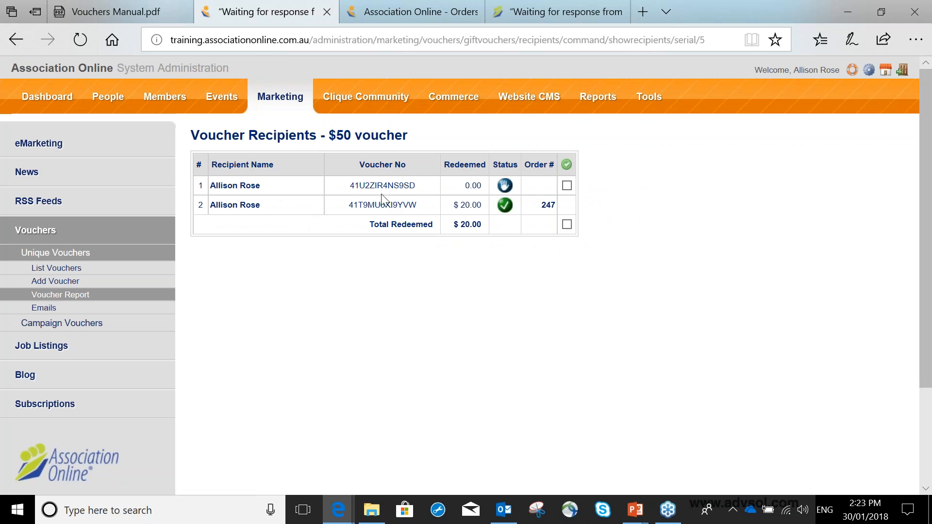
drag(452, 205, 483, 185)
drag(459, 205, 483, 187)
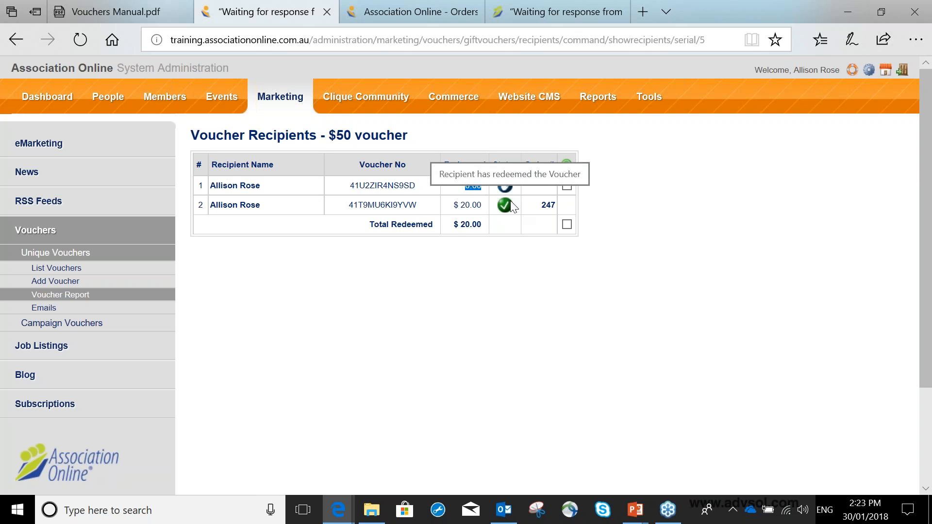
Switch to the PowerPoint slide show and advance to the Create Campaign Voucher slide.
click(624, 512)
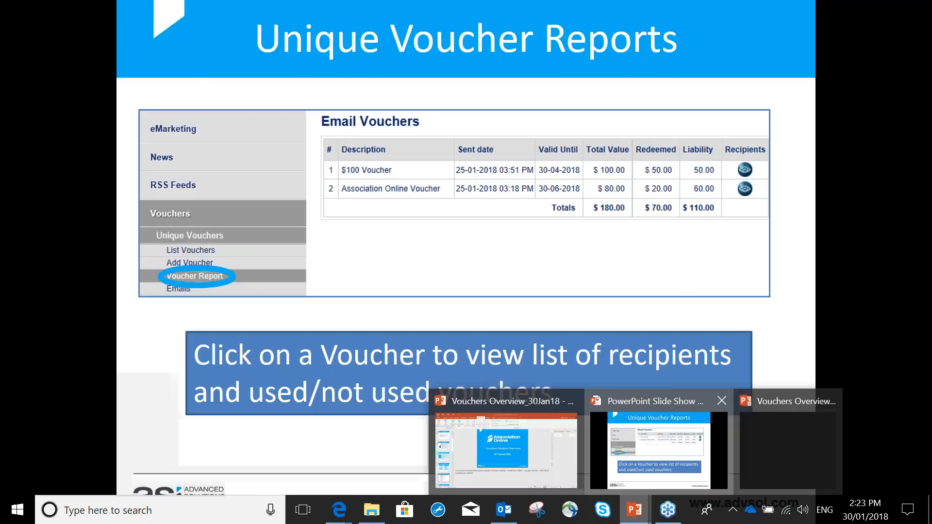
click(657, 439)
key(Right)
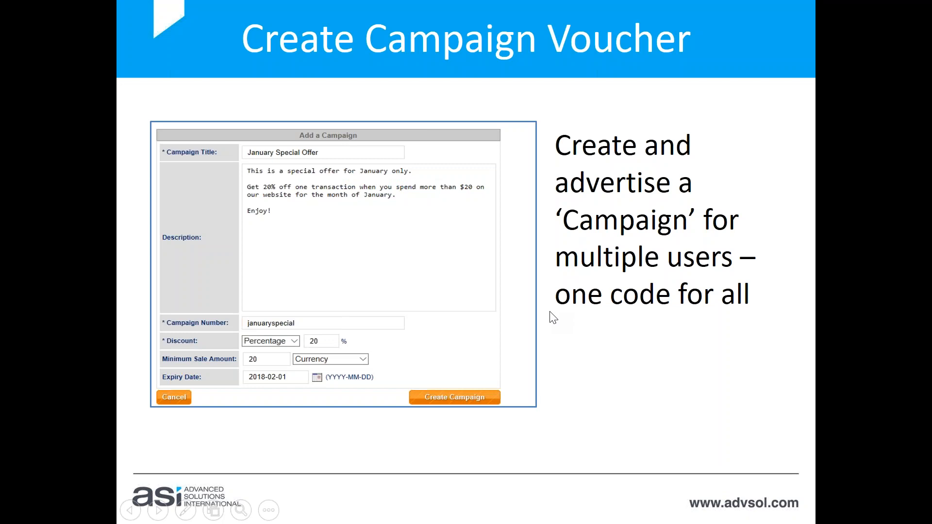
Return to the administration site and start a new voucher campaign titled "Summer Special 2018".
key(alt+Tab)
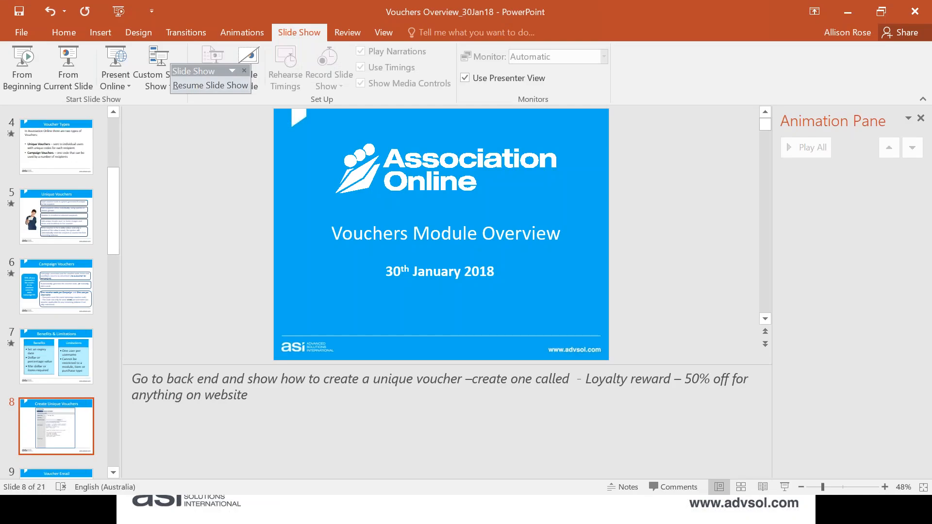
key(alt+Tab)
click(105, 324)
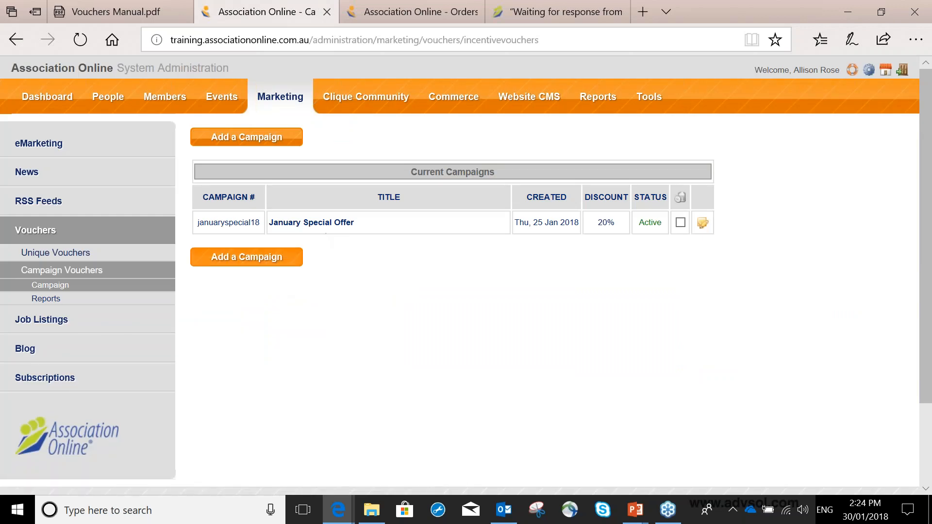
click(246, 257)
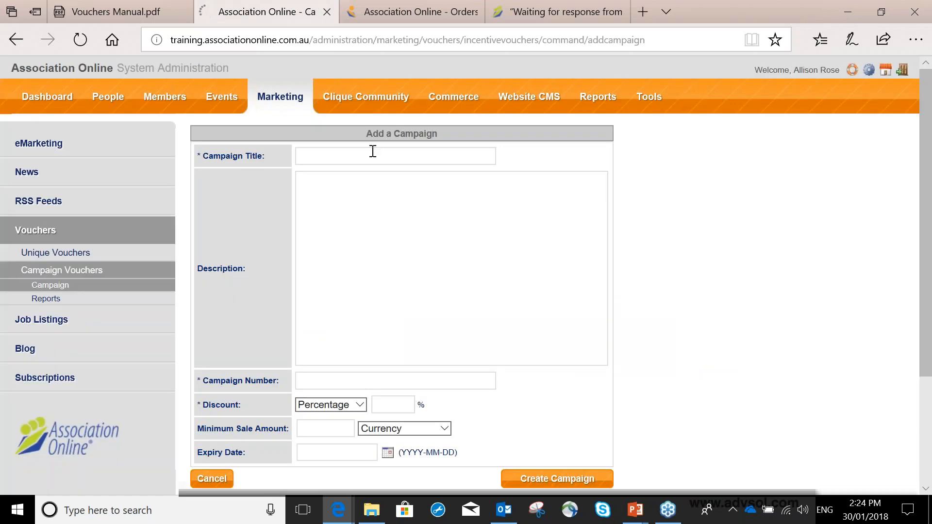
click(373, 157)
text(Summer)
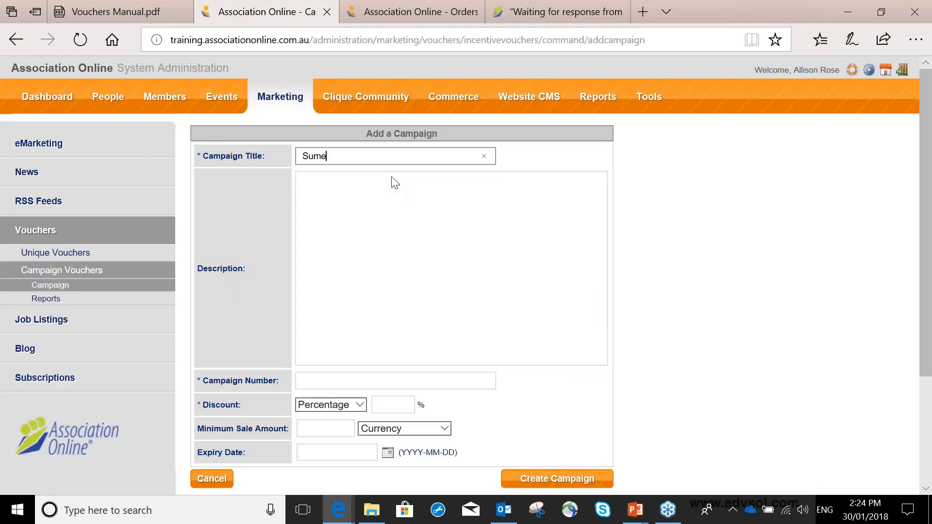
text( Special 2018)
Enter the campaign description "For members only" and the campaign number "summerspecial18".
click(389, 200)
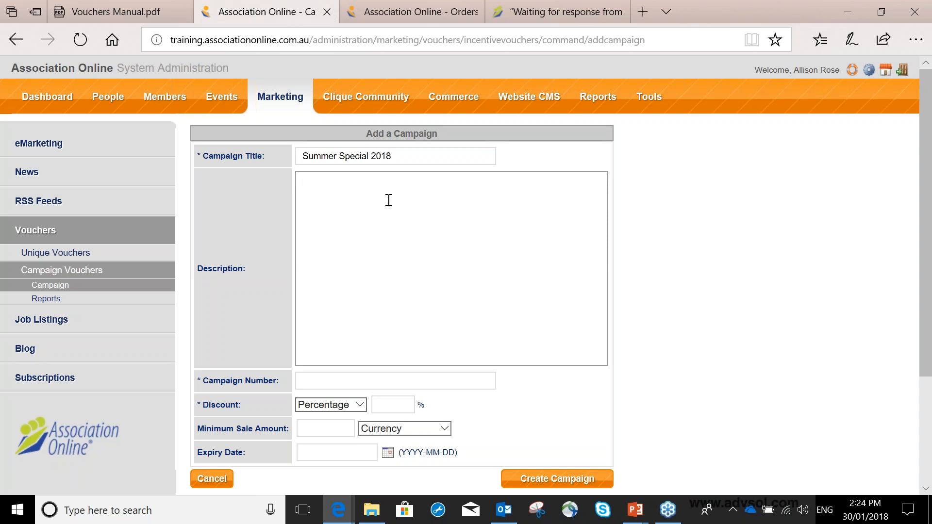
text(For members only)
click(339, 379)
text(summer)
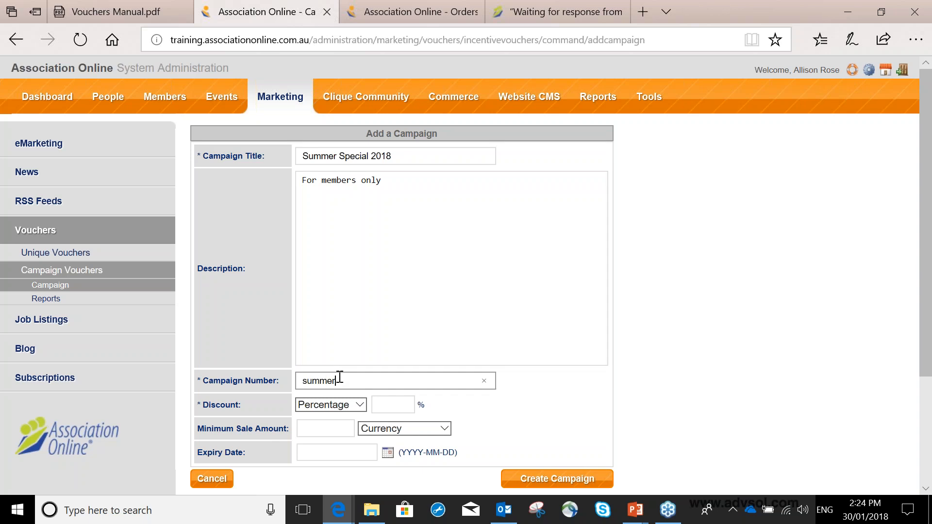
text(special18)
Set the campaign's discount to 20 percent and its minimum sale amount to 50 in currency.
click(376, 407)
text(20)
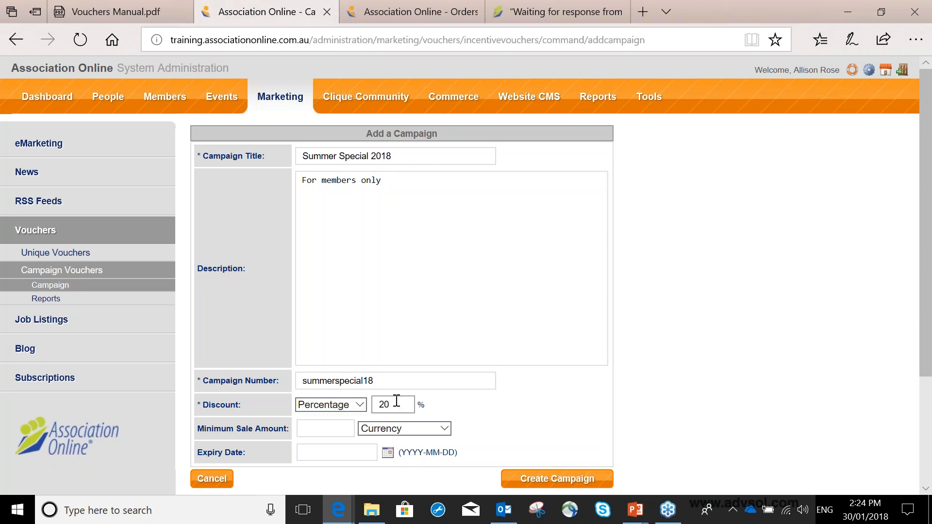
click(343, 431)
text(50)
click(387, 435)
click(386, 429)
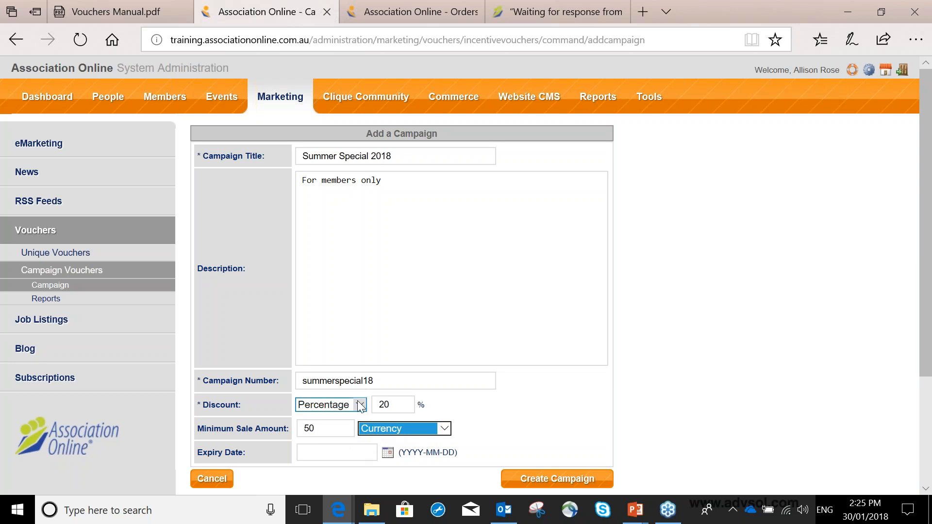
Set the campaign's expiry date to 2018-02-28 and create the campaign.
click(386, 454)
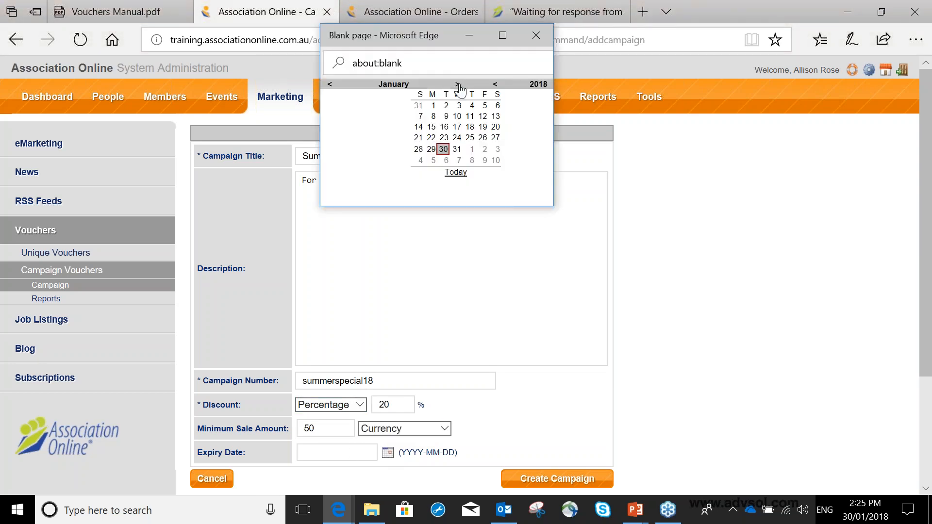
click(457, 85)
click(457, 149)
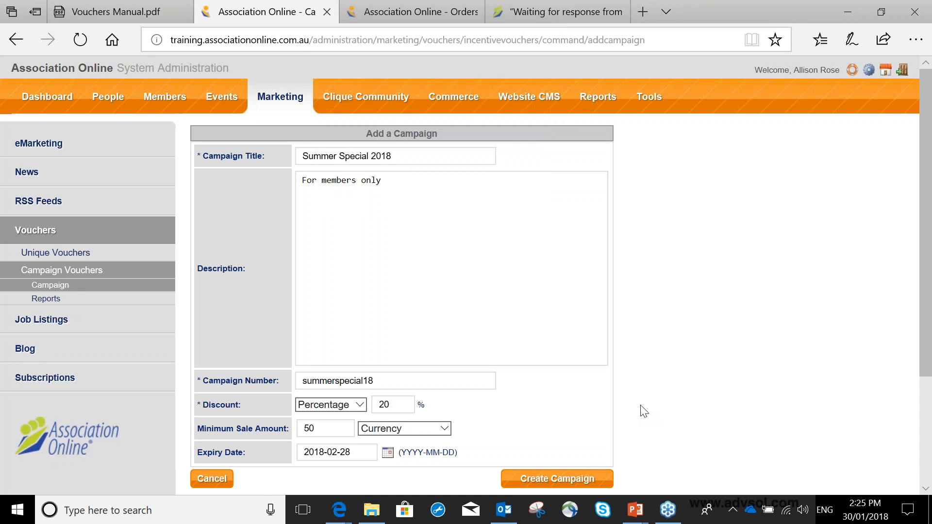
click(589, 481)
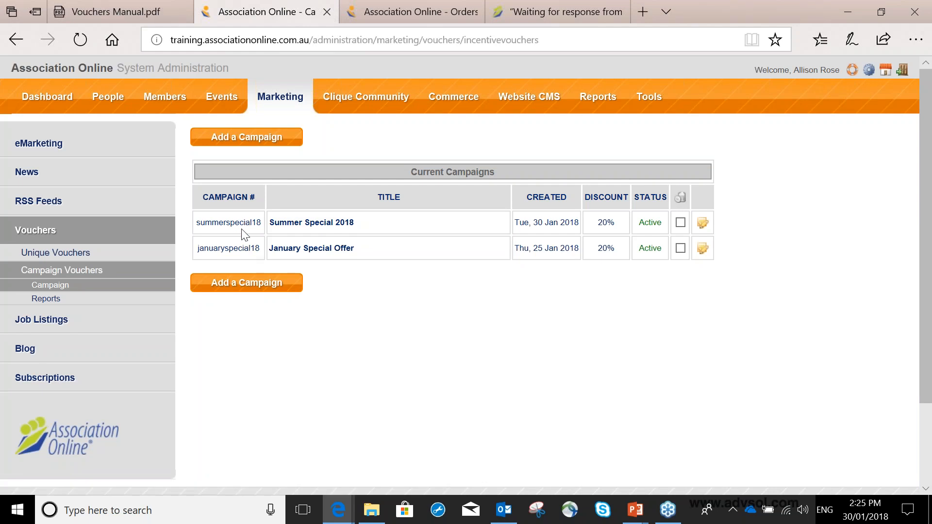
Review the Summer Special 2018 campaign number, and view the Advertise Campaign and User Redeems Voucher slides in the PowerPoint slide show.
drag(197, 222, 261, 228)
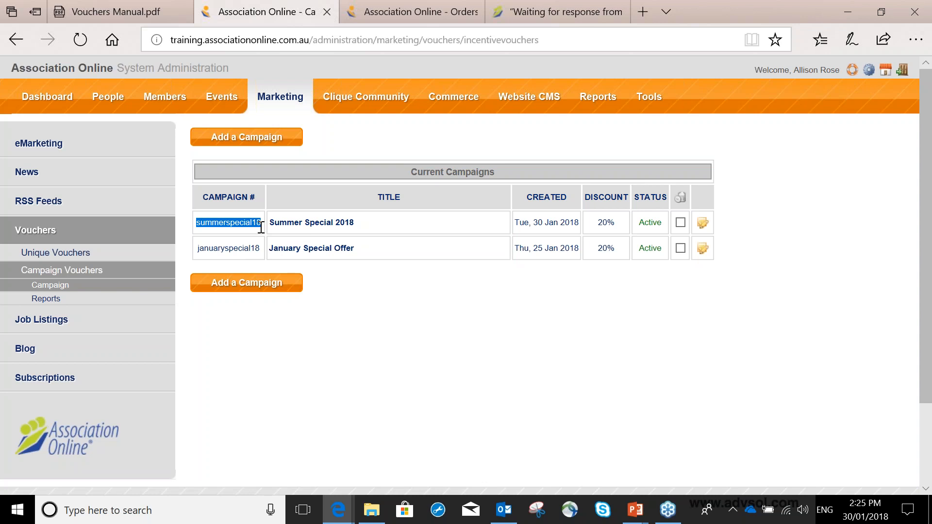
click(639, 509)
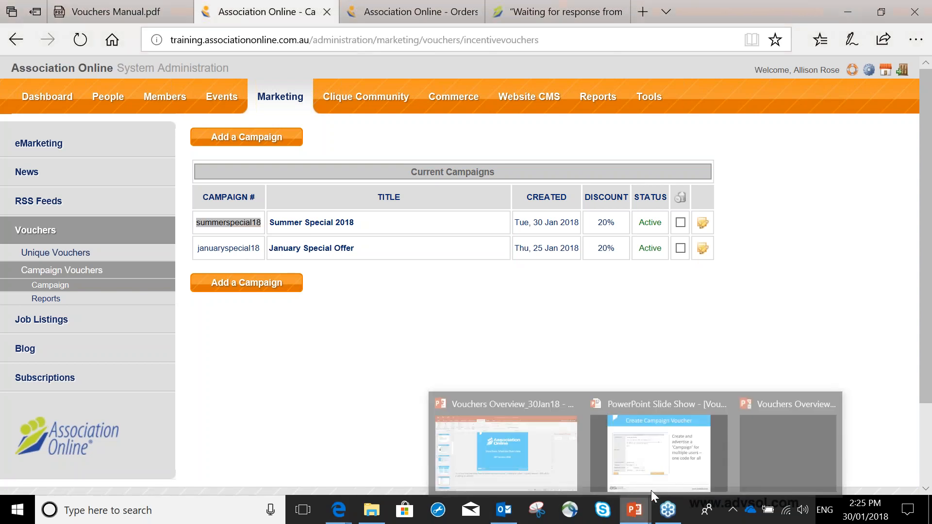
click(651, 447)
click(528, 194)
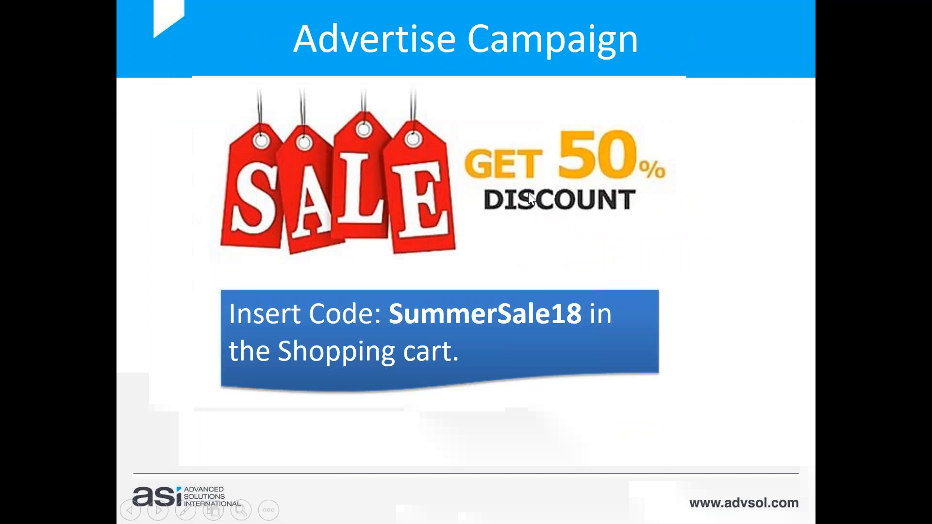
click(529, 195)
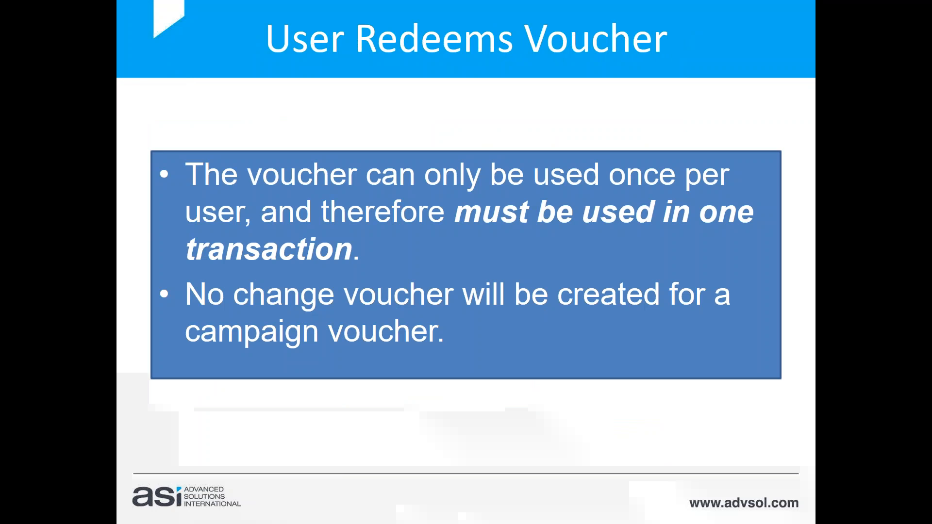
key(Right)
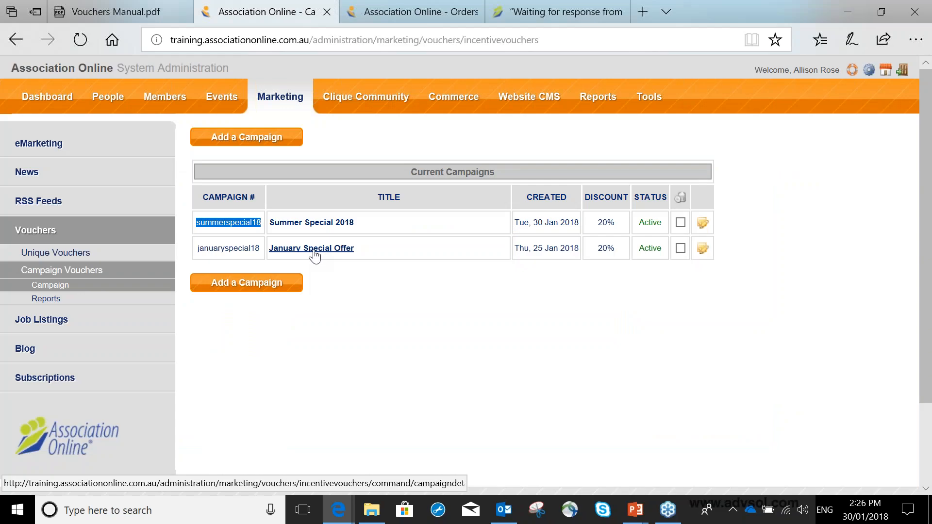
Open the January Special Offer campaign and examine its details, sales totals and the discount given per sale.
click(314, 250)
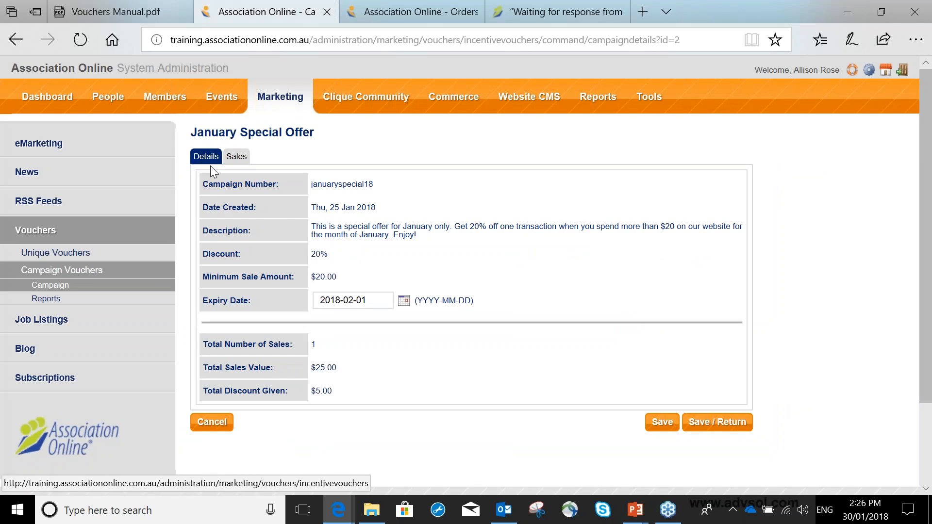
drag(308, 346, 333, 391)
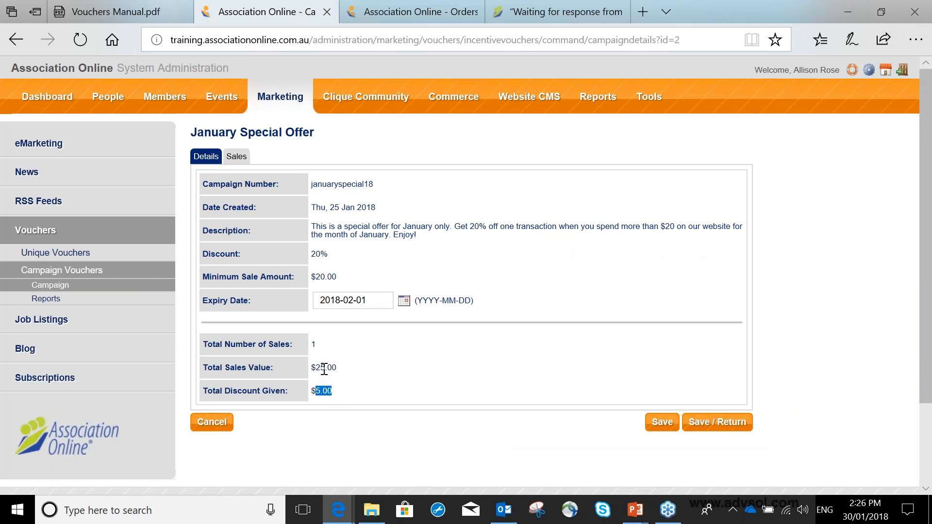
click(239, 157)
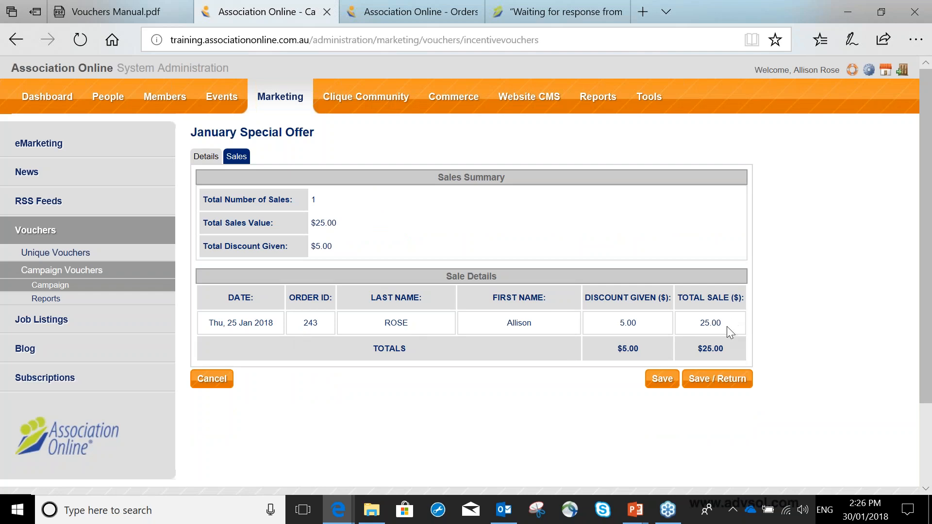
drag(637, 323, 619, 323)
View the campaign sales revenue chart for the January Special Offer, covering 2018-01-01 to 2018-01-30.
click(45, 303)
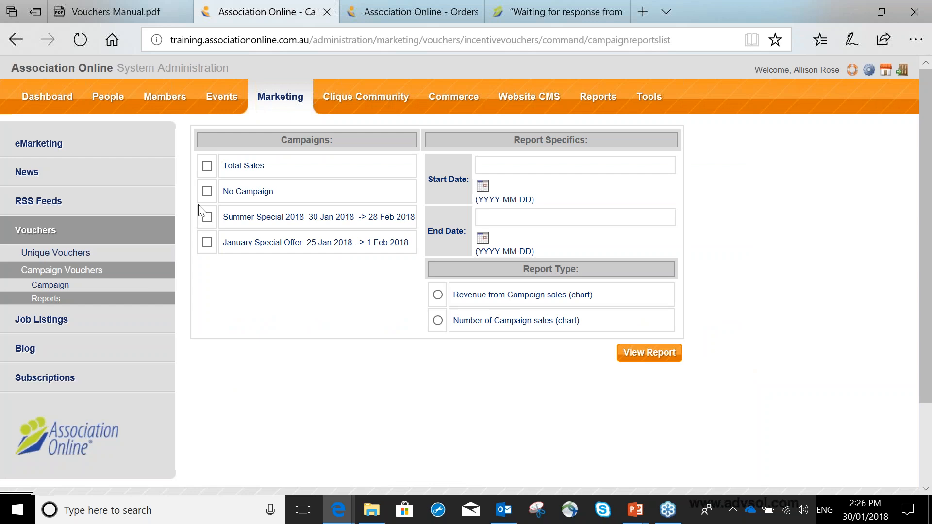
click(208, 242)
click(483, 187)
click(433, 108)
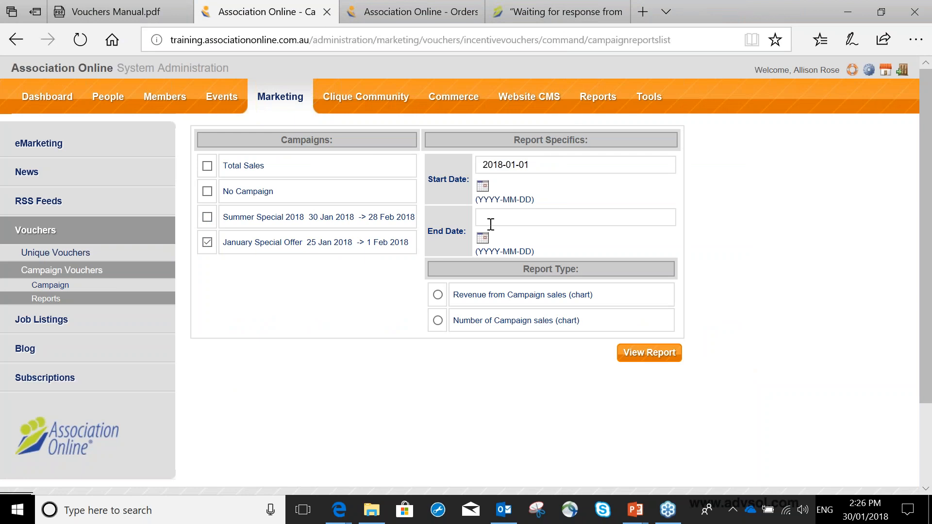
click(483, 243)
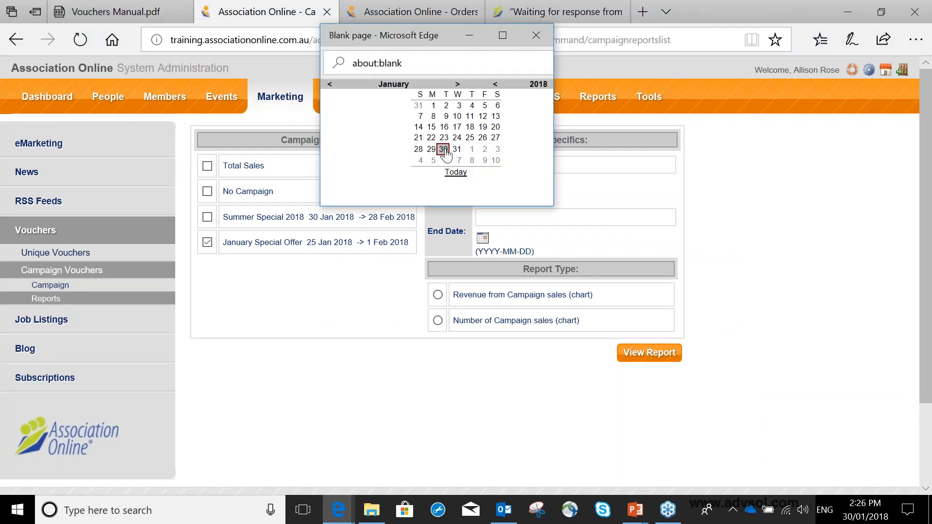
click(446, 151)
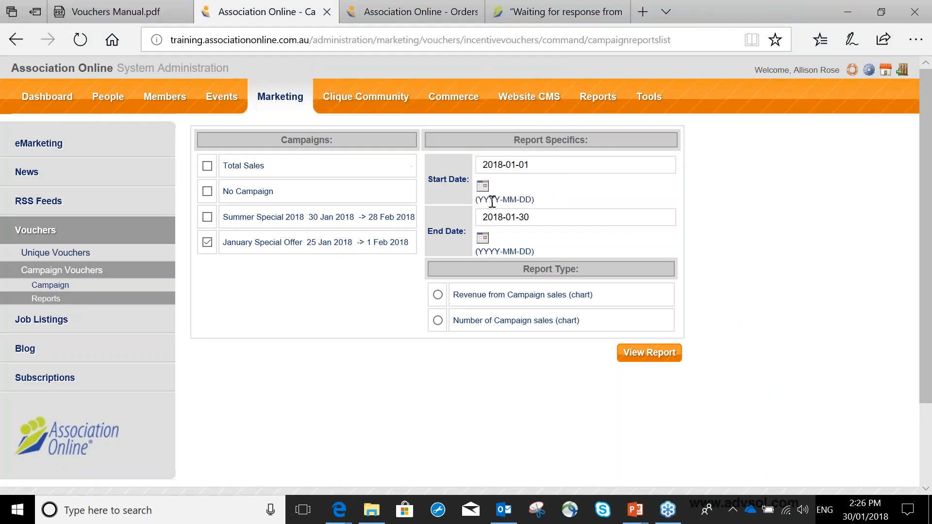
click(437, 294)
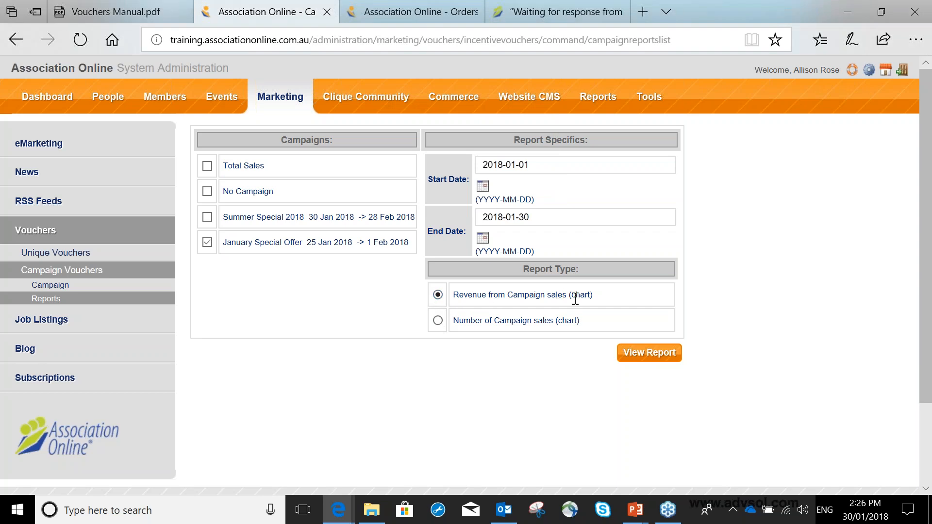
click(645, 359)
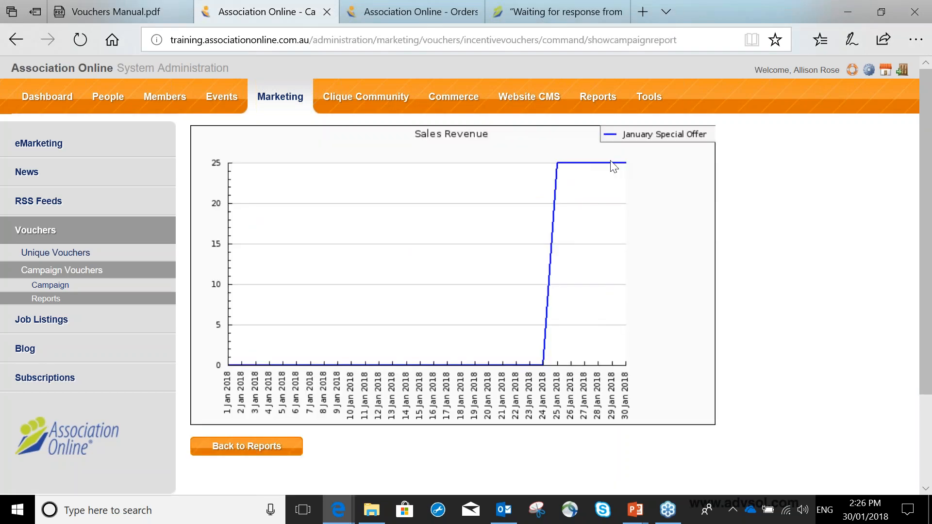
View the number of campaign sales chart for the January Special Offer over the same dates, and return to the report options.
click(208, 446)
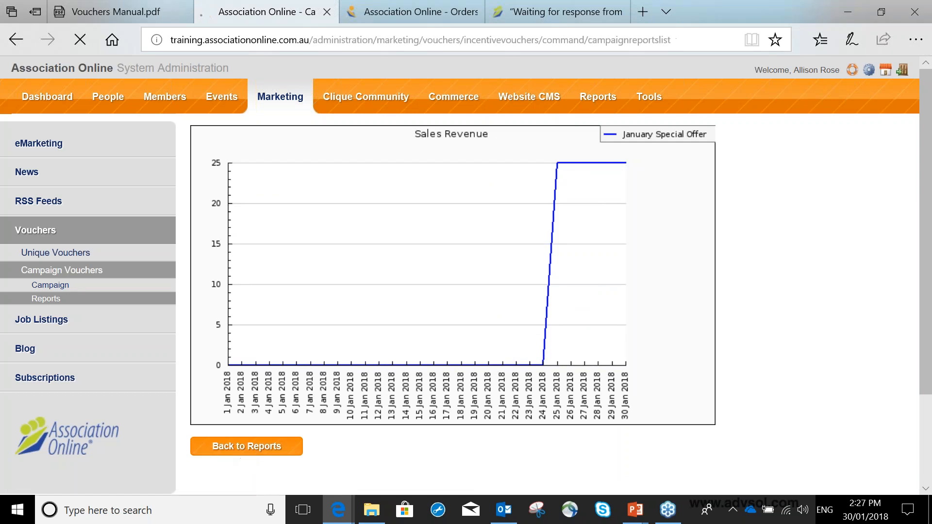
click(438, 321)
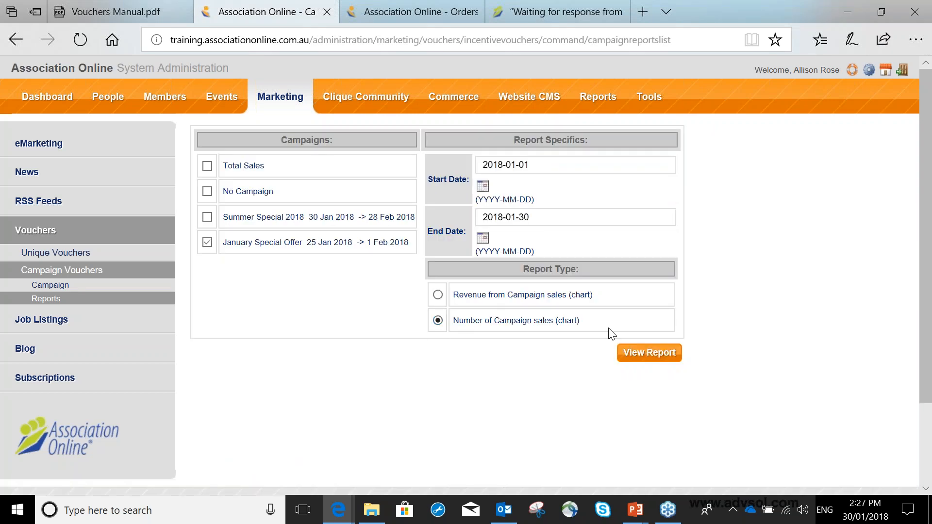
click(649, 353)
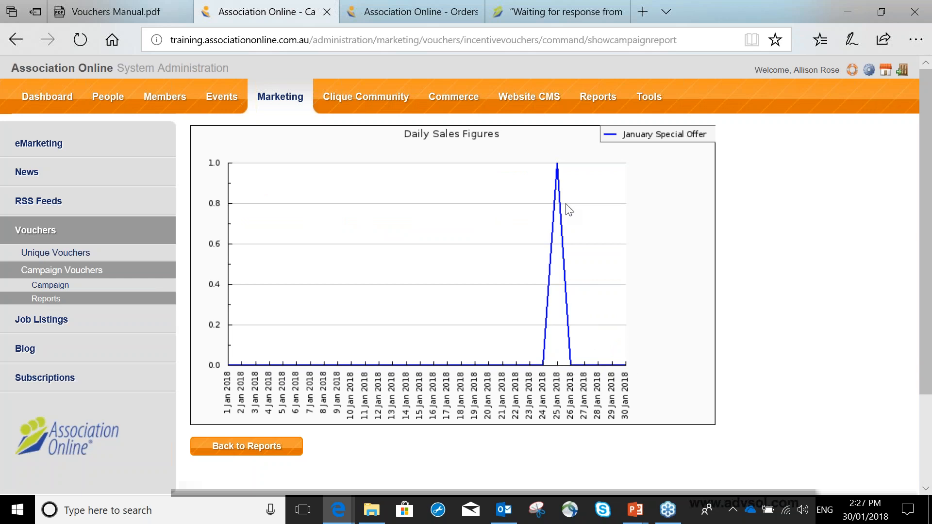
click(287, 451)
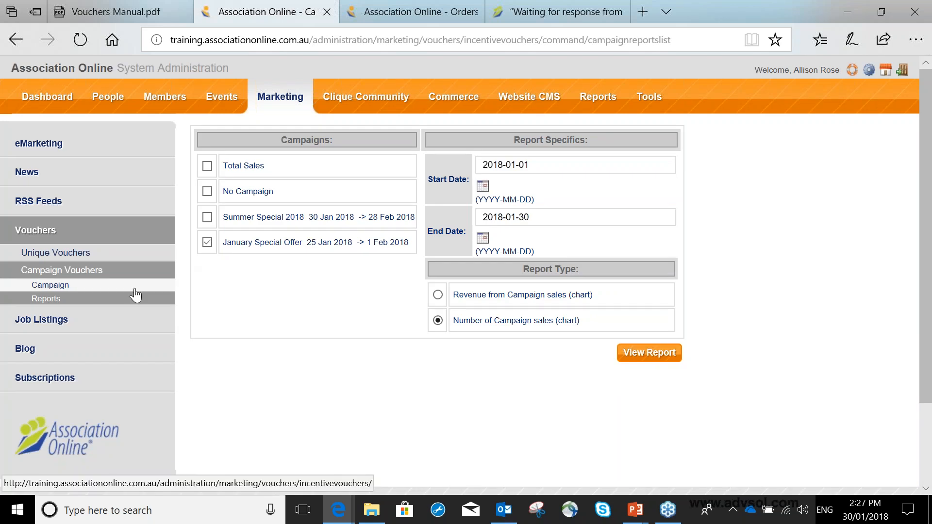
Return to the list of current campaigns, switch to the PowerPoint slide show and advance to the Summary slide.
click(135, 290)
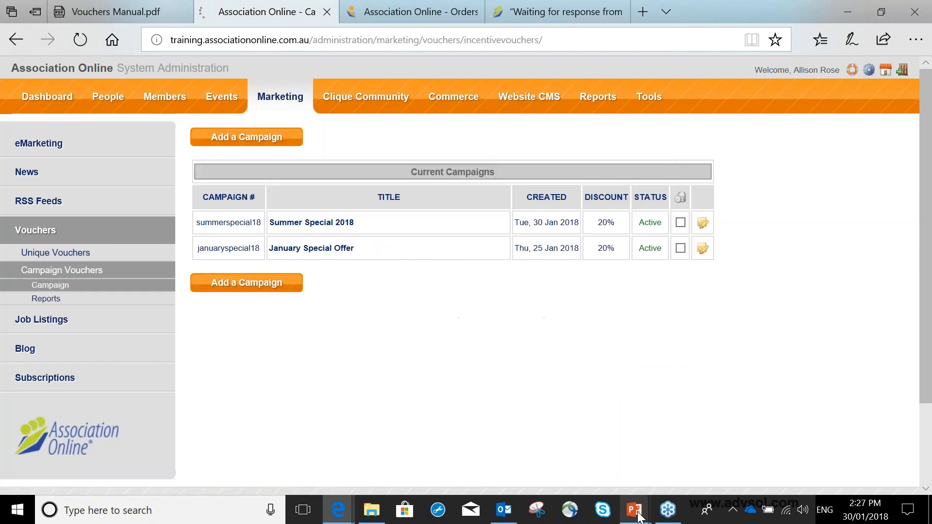
mouse_move(637, 517)
click(659, 447)
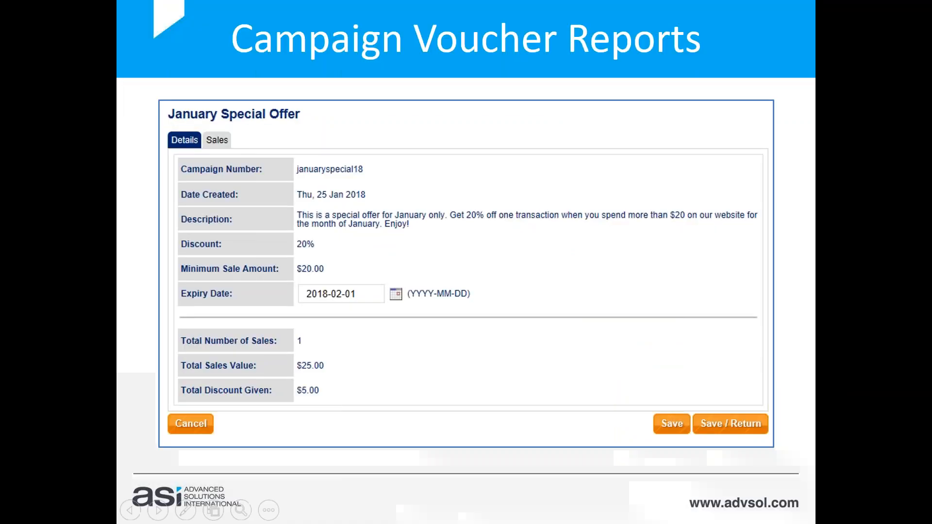
key(Right)
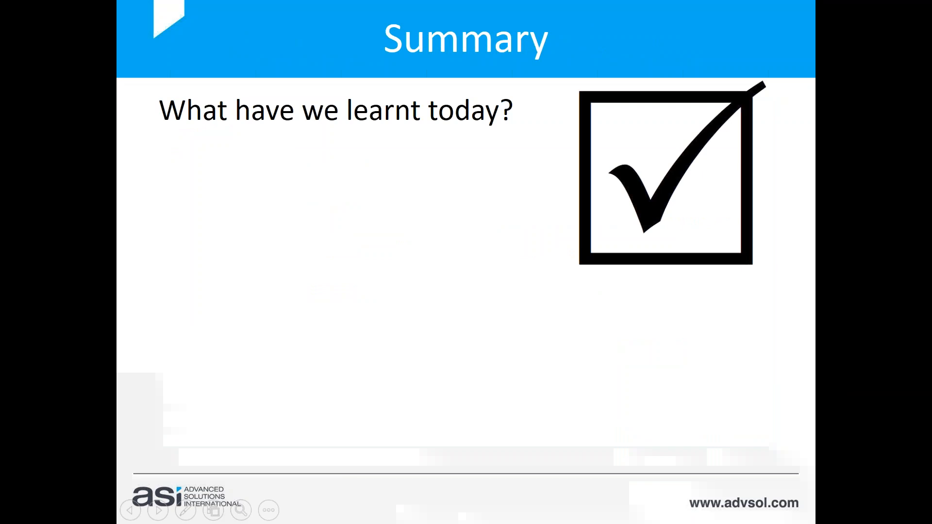